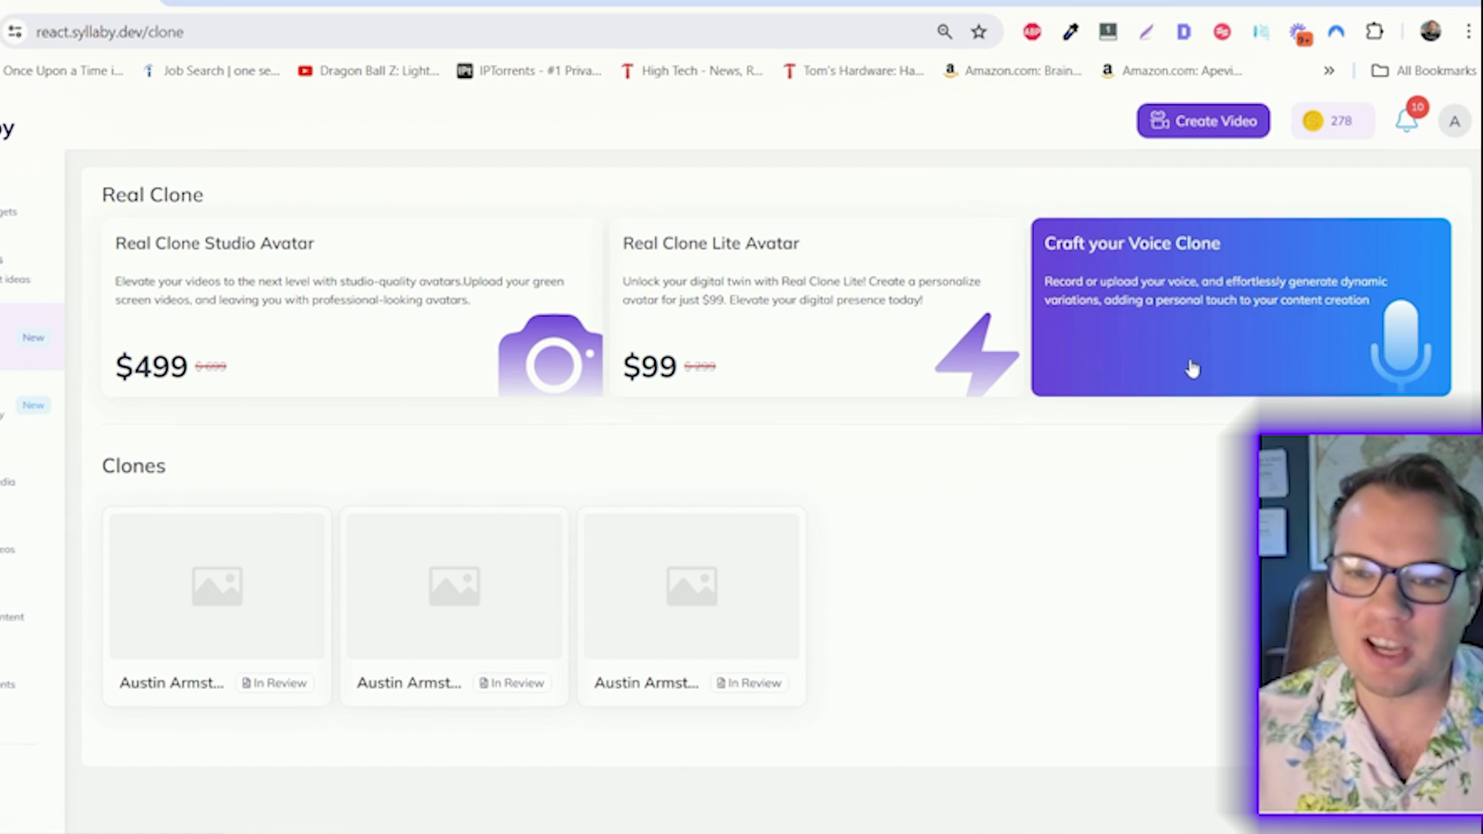
Read through the Real Clone Lite Avatar instructions, then return to the Real Clone page
left_click(1192, 368)
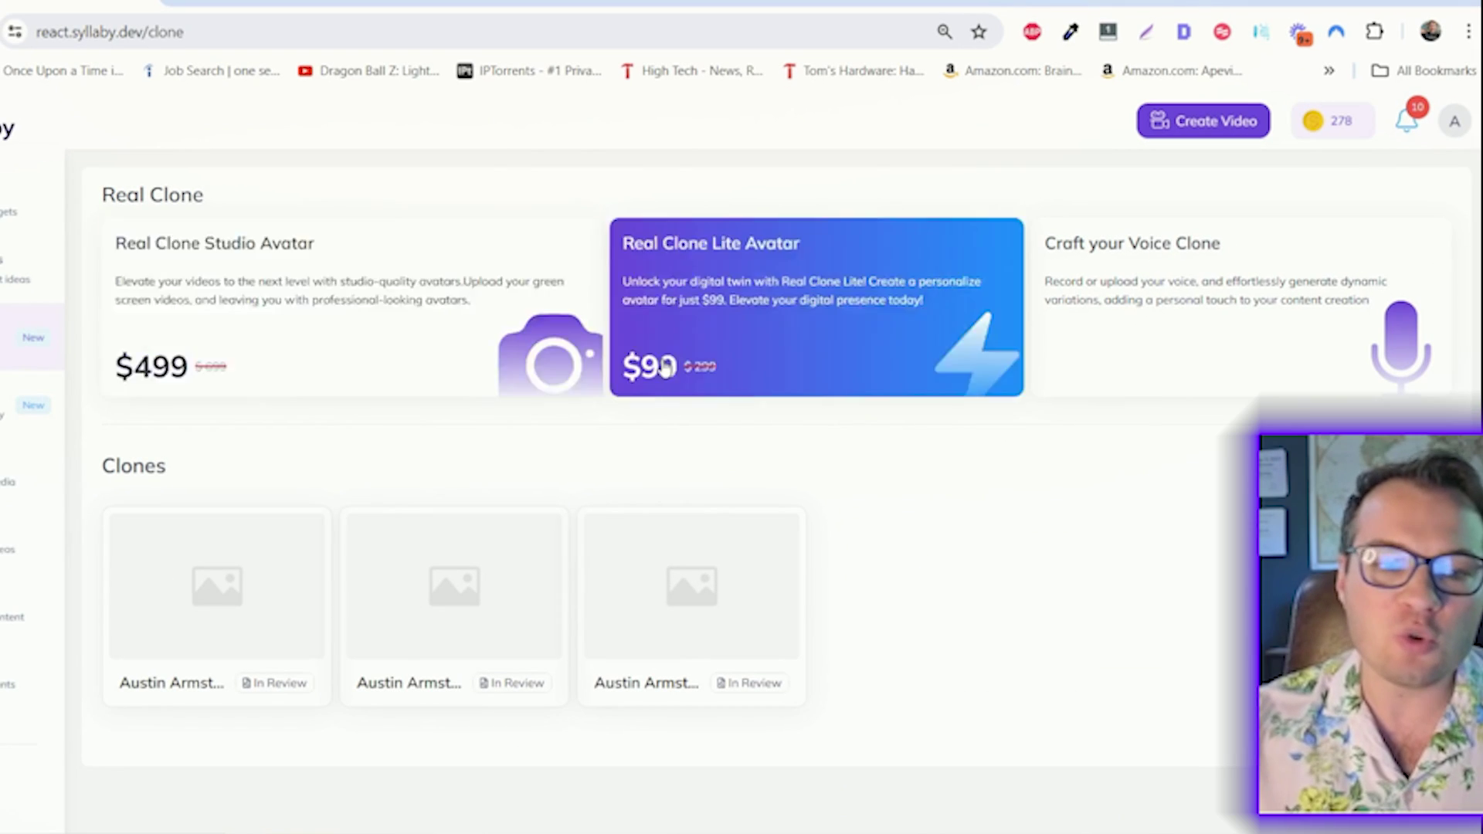
left_click(705, 288)
scroll(596, 480, "down", 15)
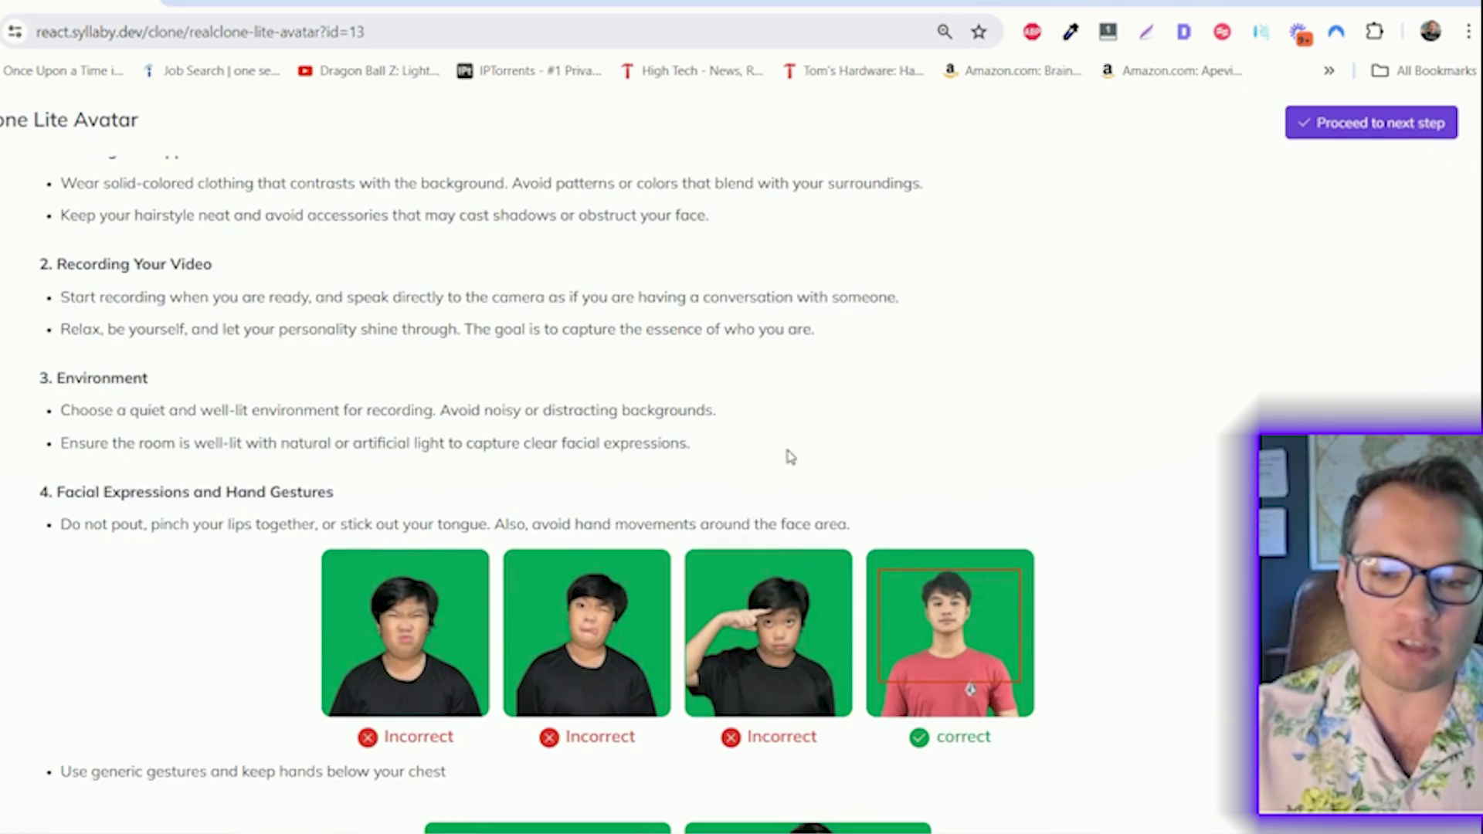
scroll(877, 479, "up", 10)
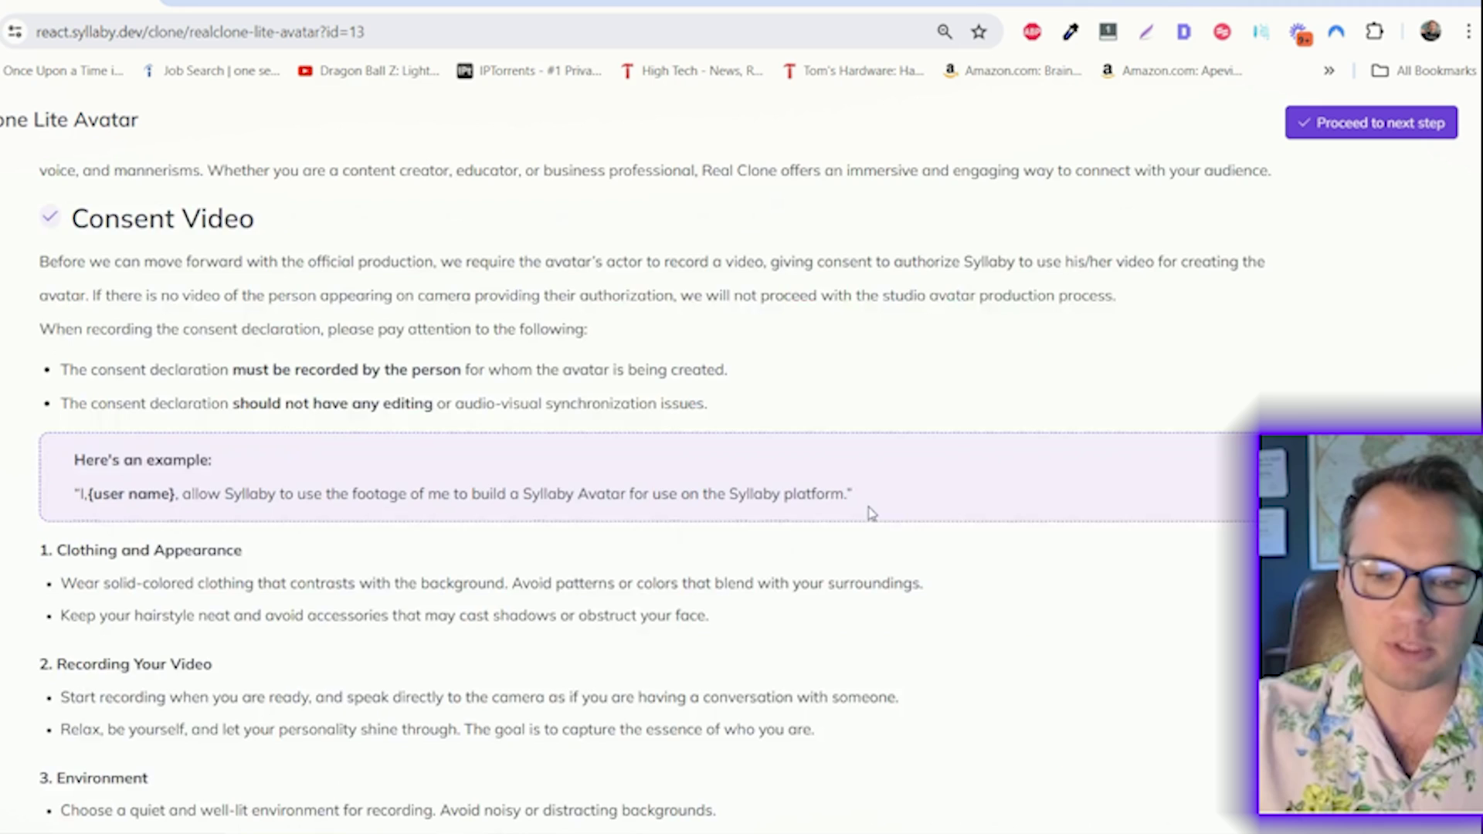
scroll(927, 525, "down", 10)
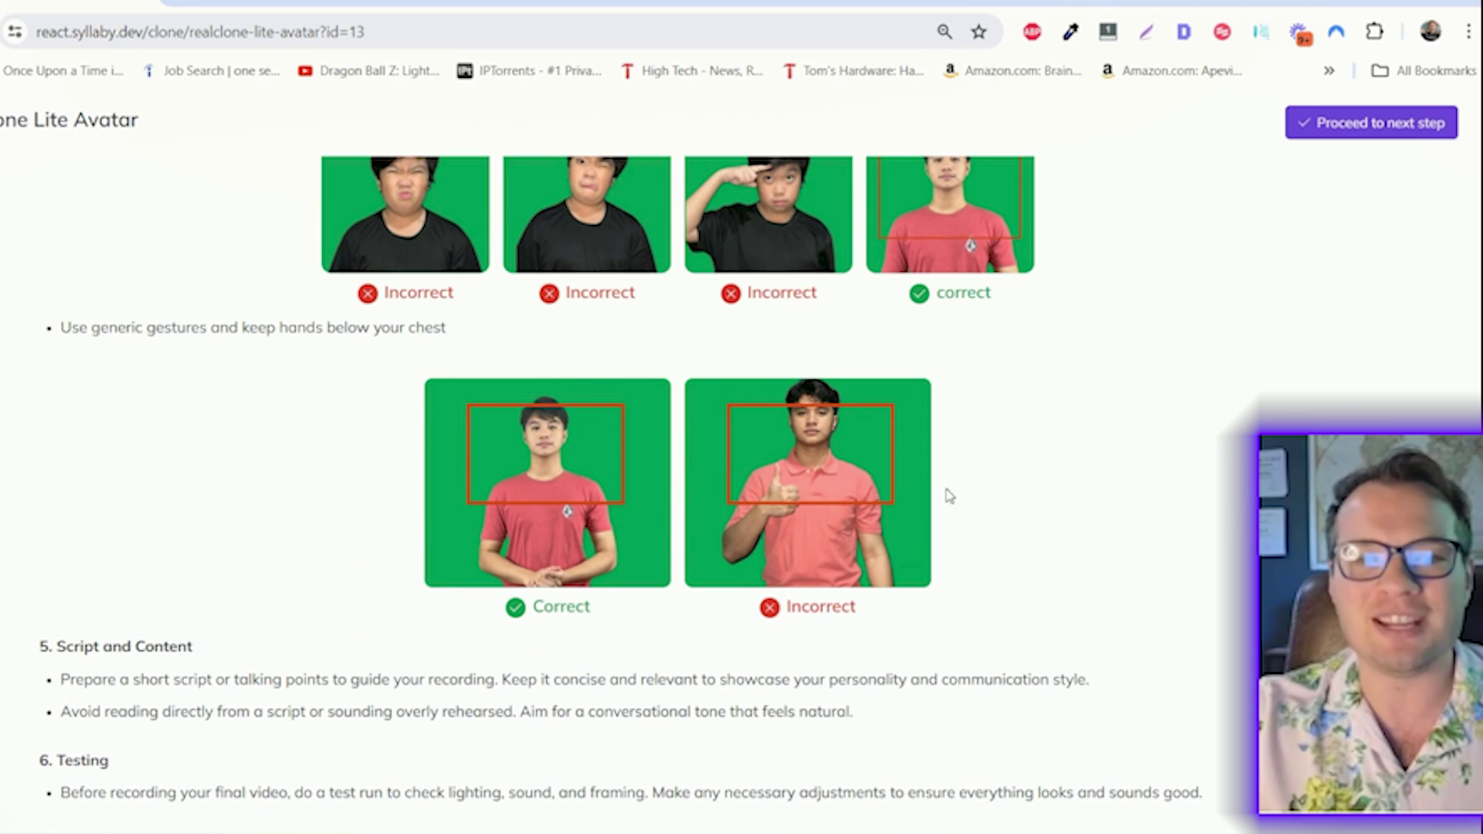
scroll(26, 124, "left", 3)
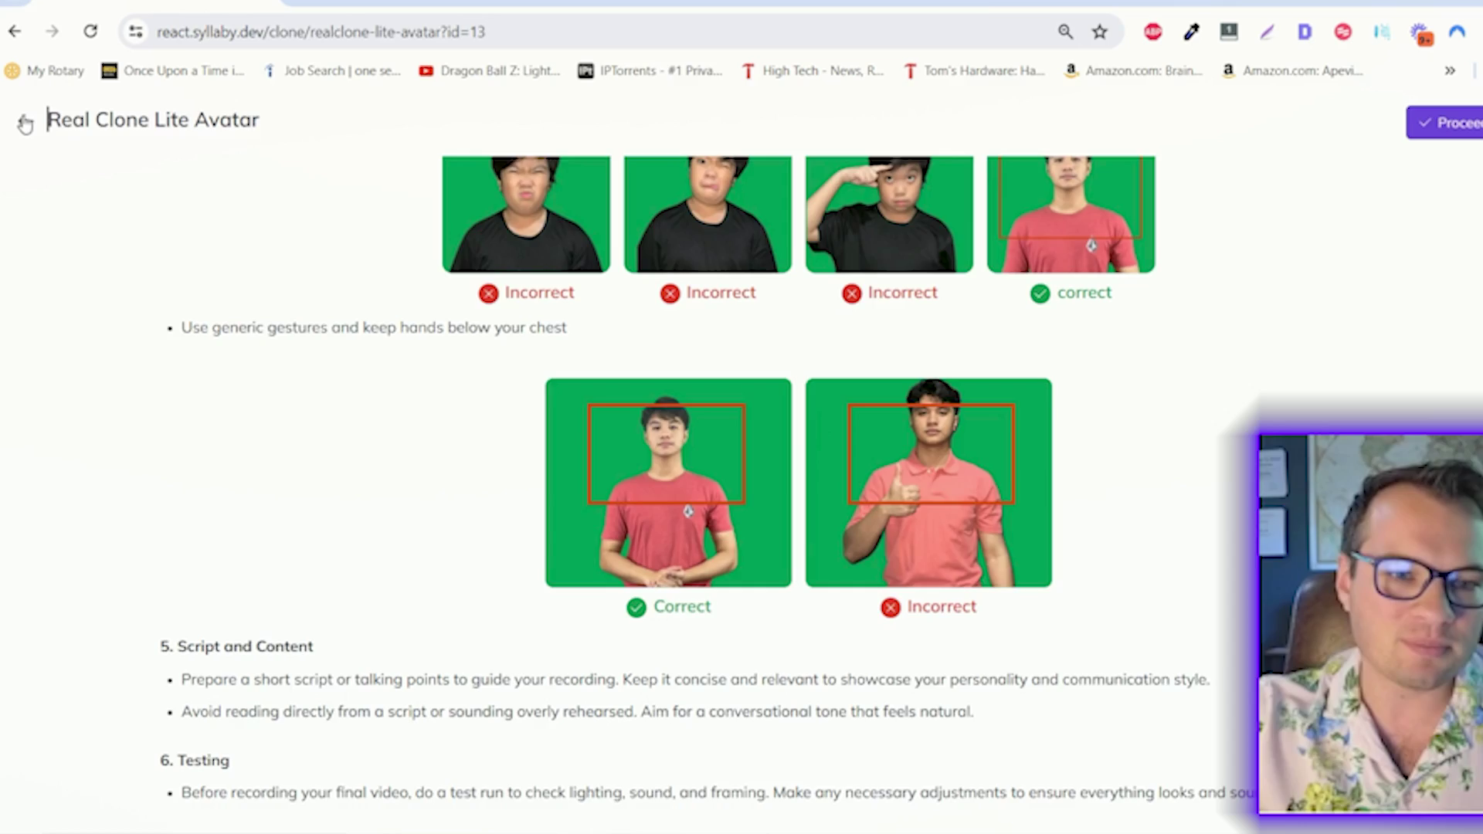
left_click(26, 122)
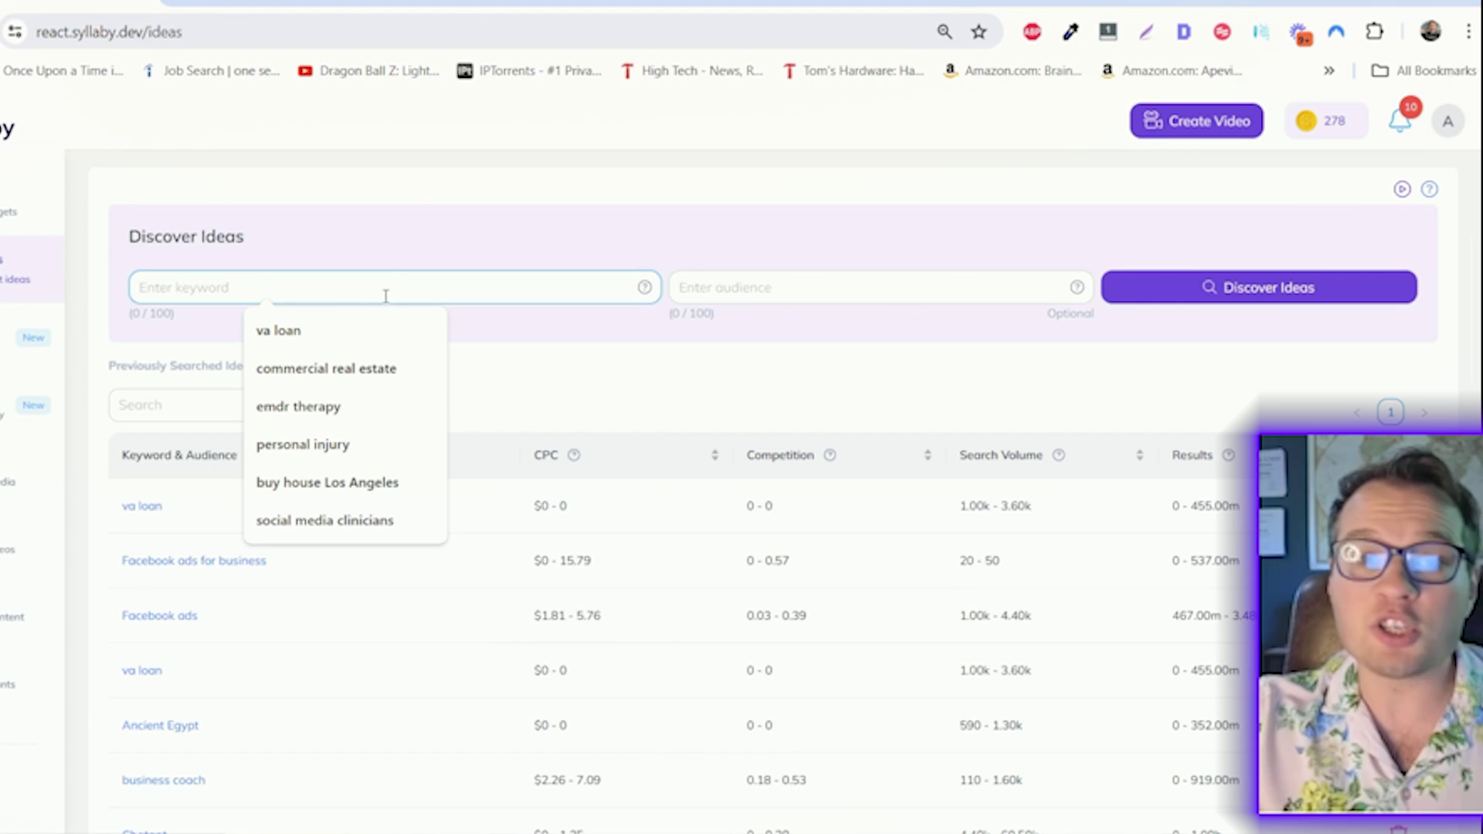
Search ideas for the saved keyword 'va loan' and scroll the ranked results, led by 'what is a va loan' (3600)
left_click(407, 325)
left_click(407, 328)
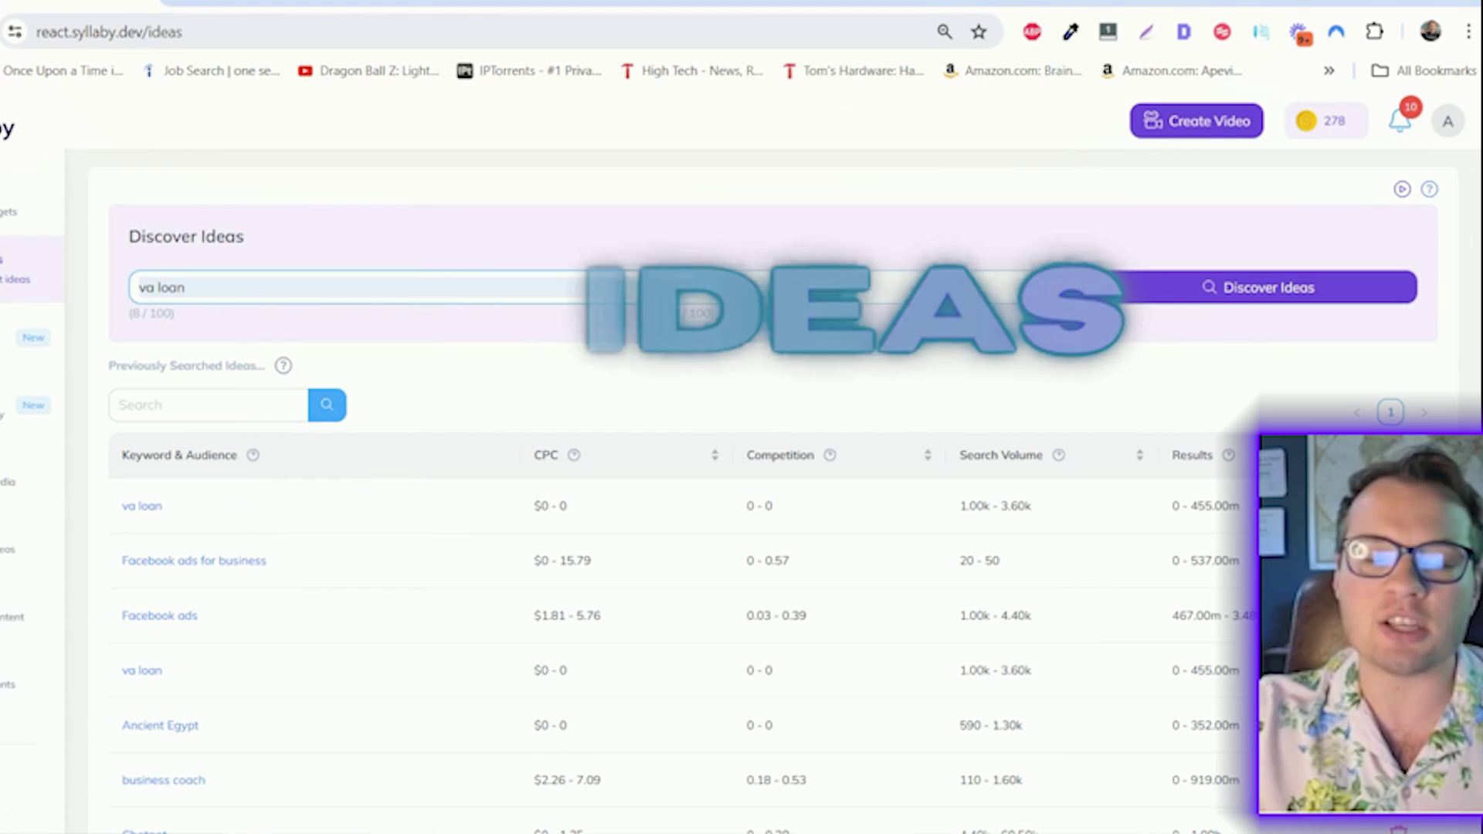
left_click(1229, 301)
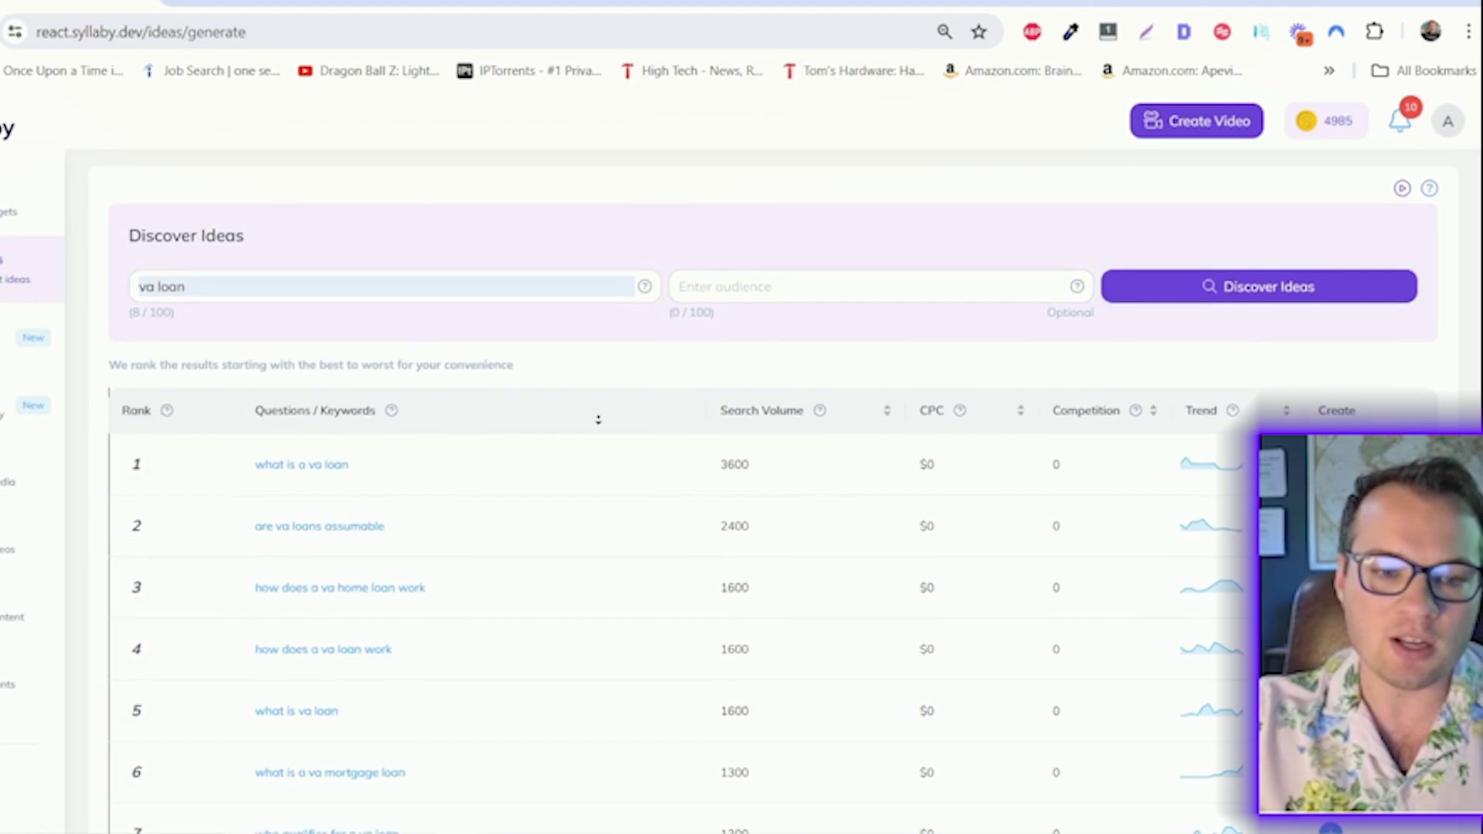
scroll(595, 420, "down", 1)
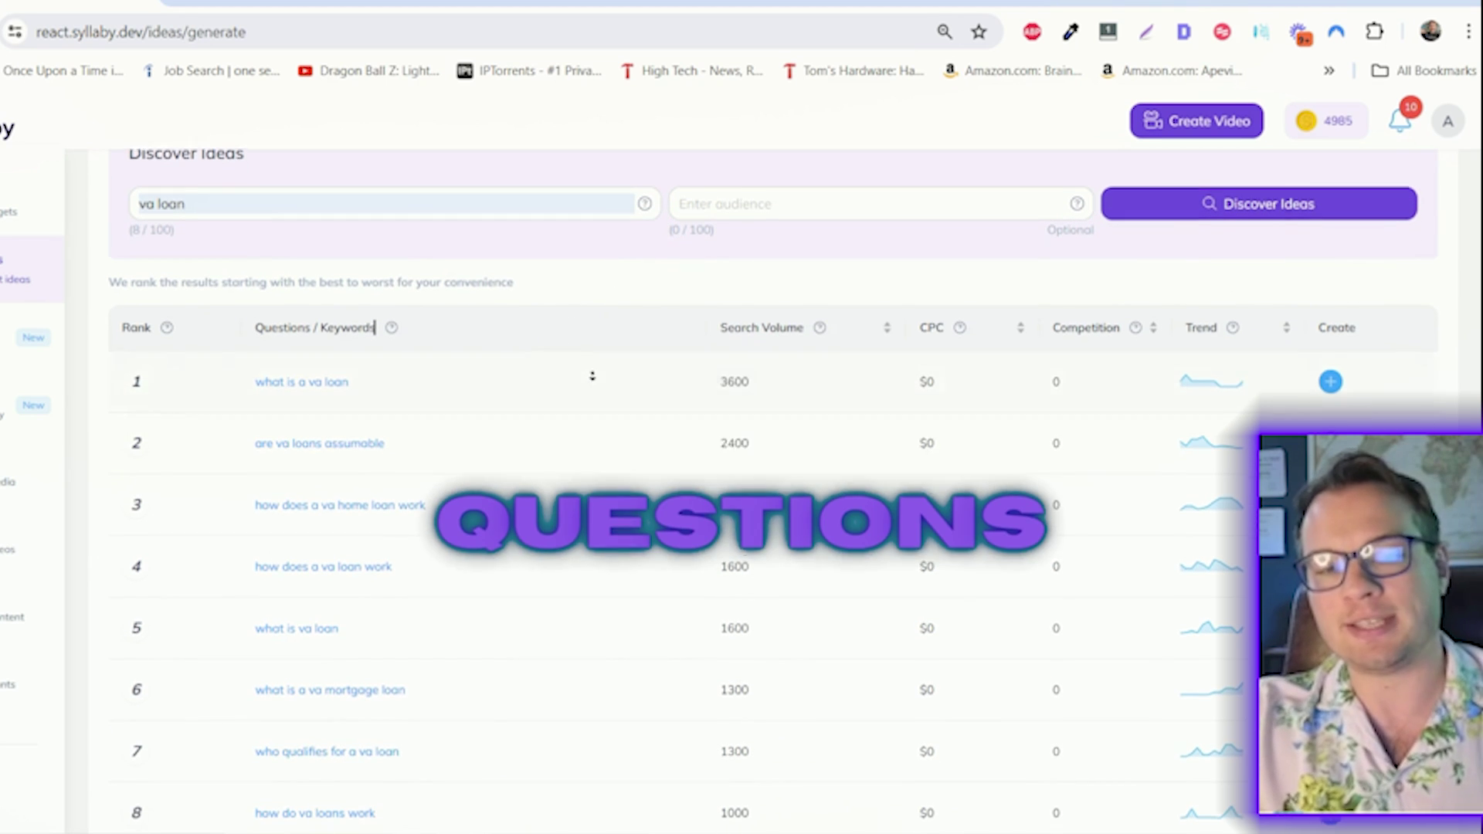
scroll(651, 364, "down", 1)
scroll(650, 364, "down", 1)
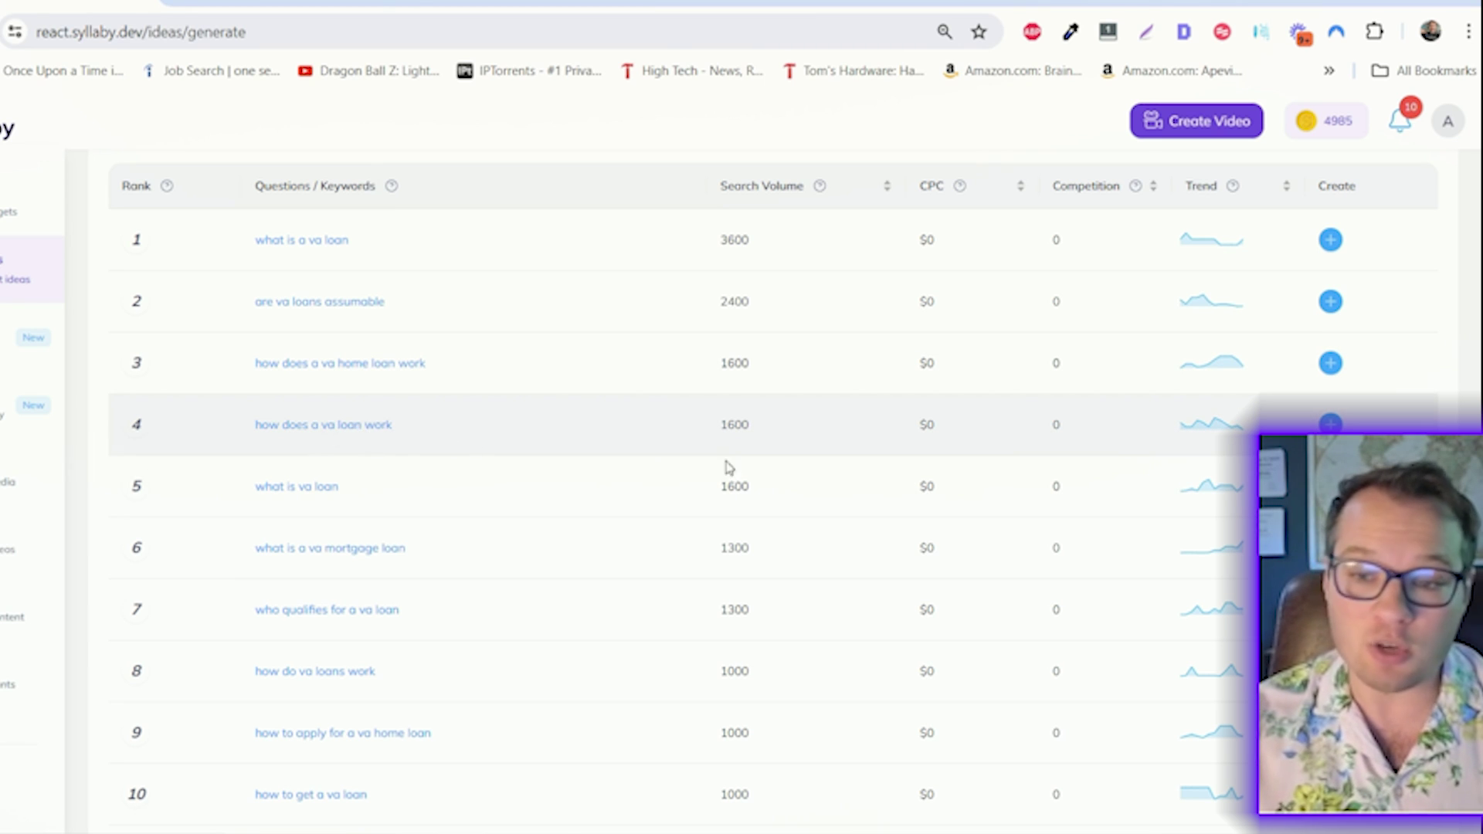
Start a video from 'how does a va loan work' using the AI Script Assistant
left_click(1330, 424)
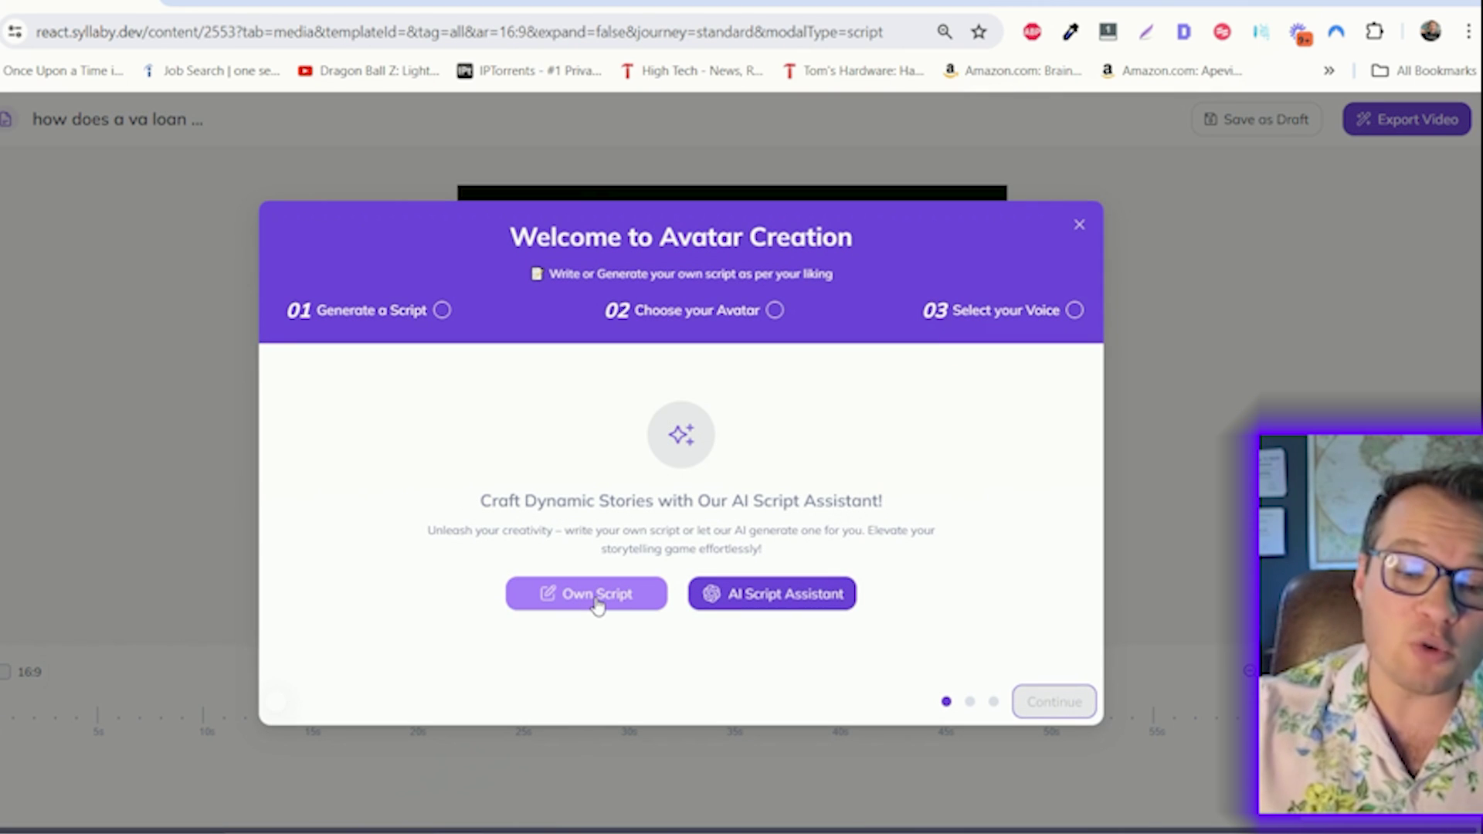
left_click(596, 601)
left_click(275, 368)
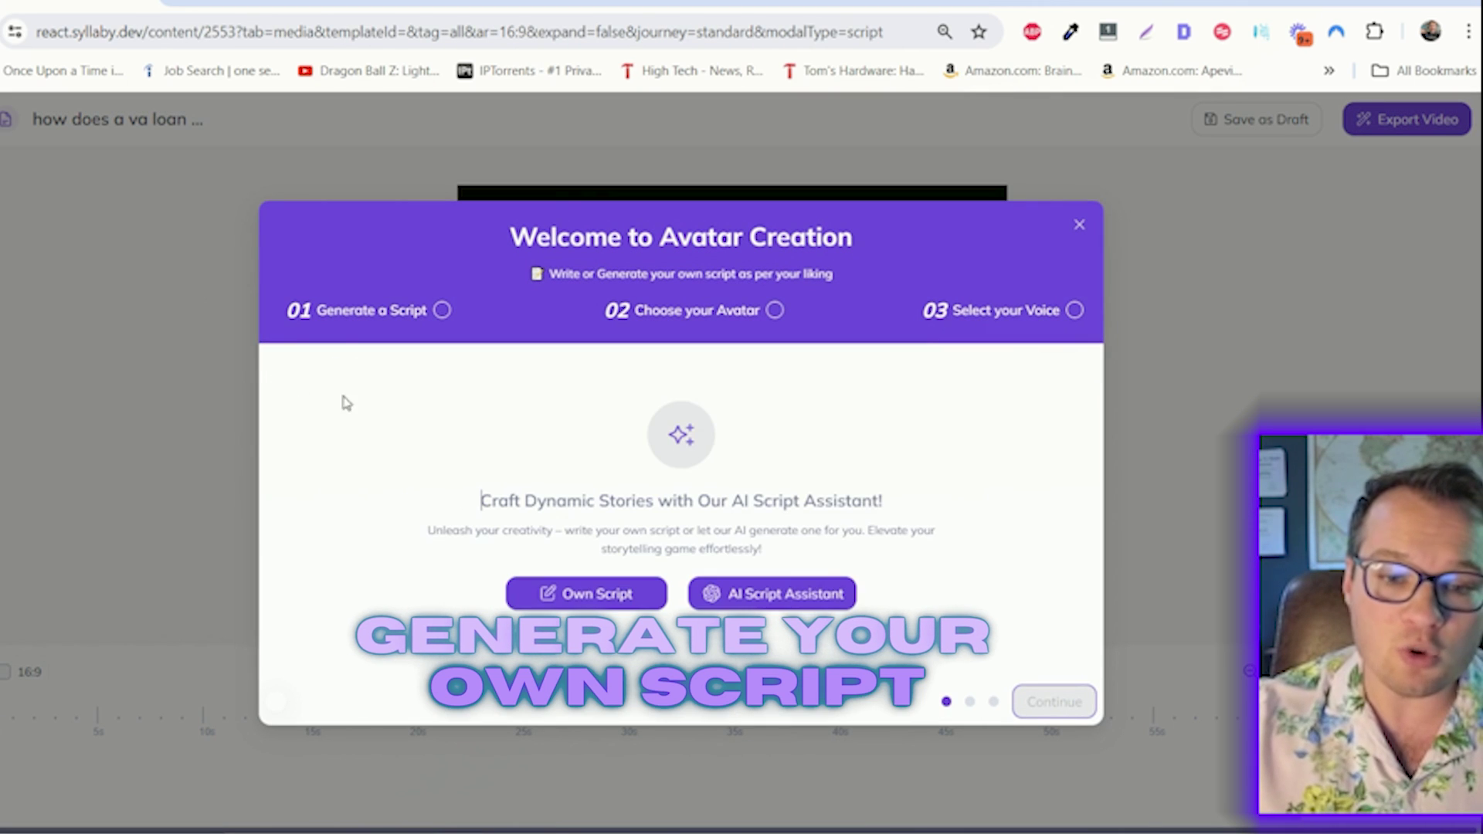
left_click(804, 604)
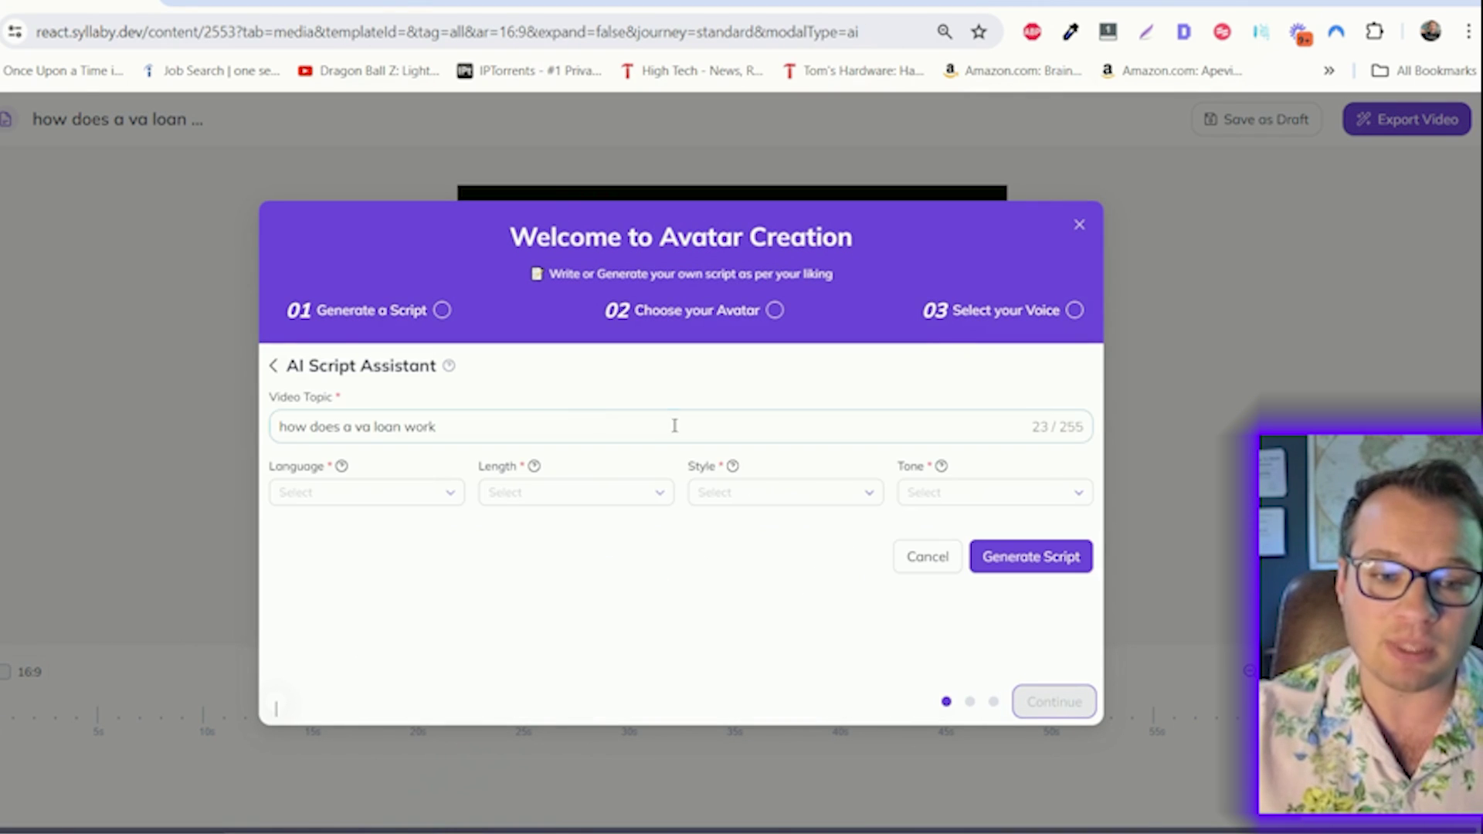
Generate an English, 30-45 second reel, Explainer, Professional-tone script
left_click(334, 494)
left_click(595, 492)
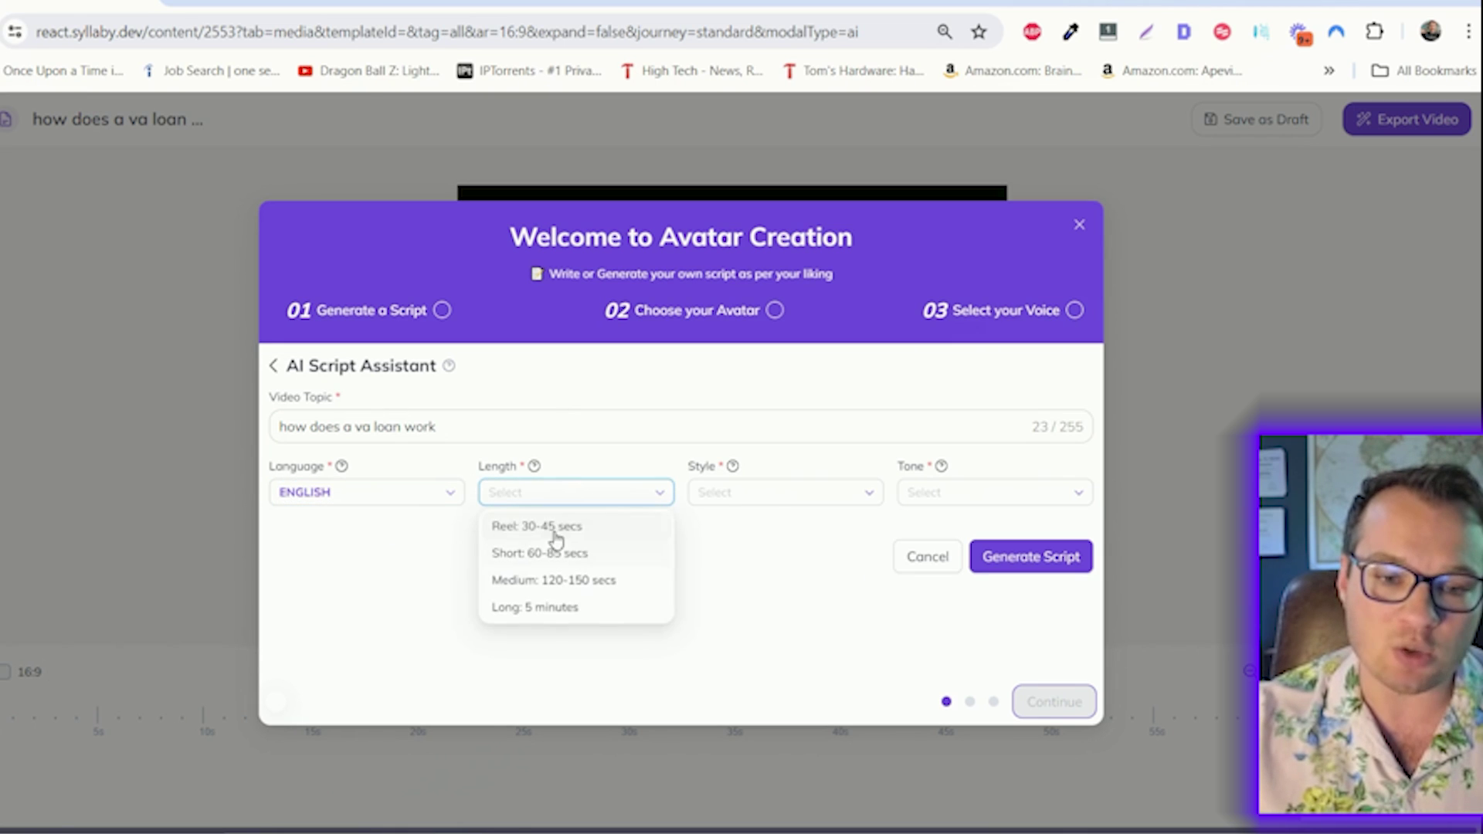
left_click(553, 525)
left_click(782, 498)
left_click(754, 534)
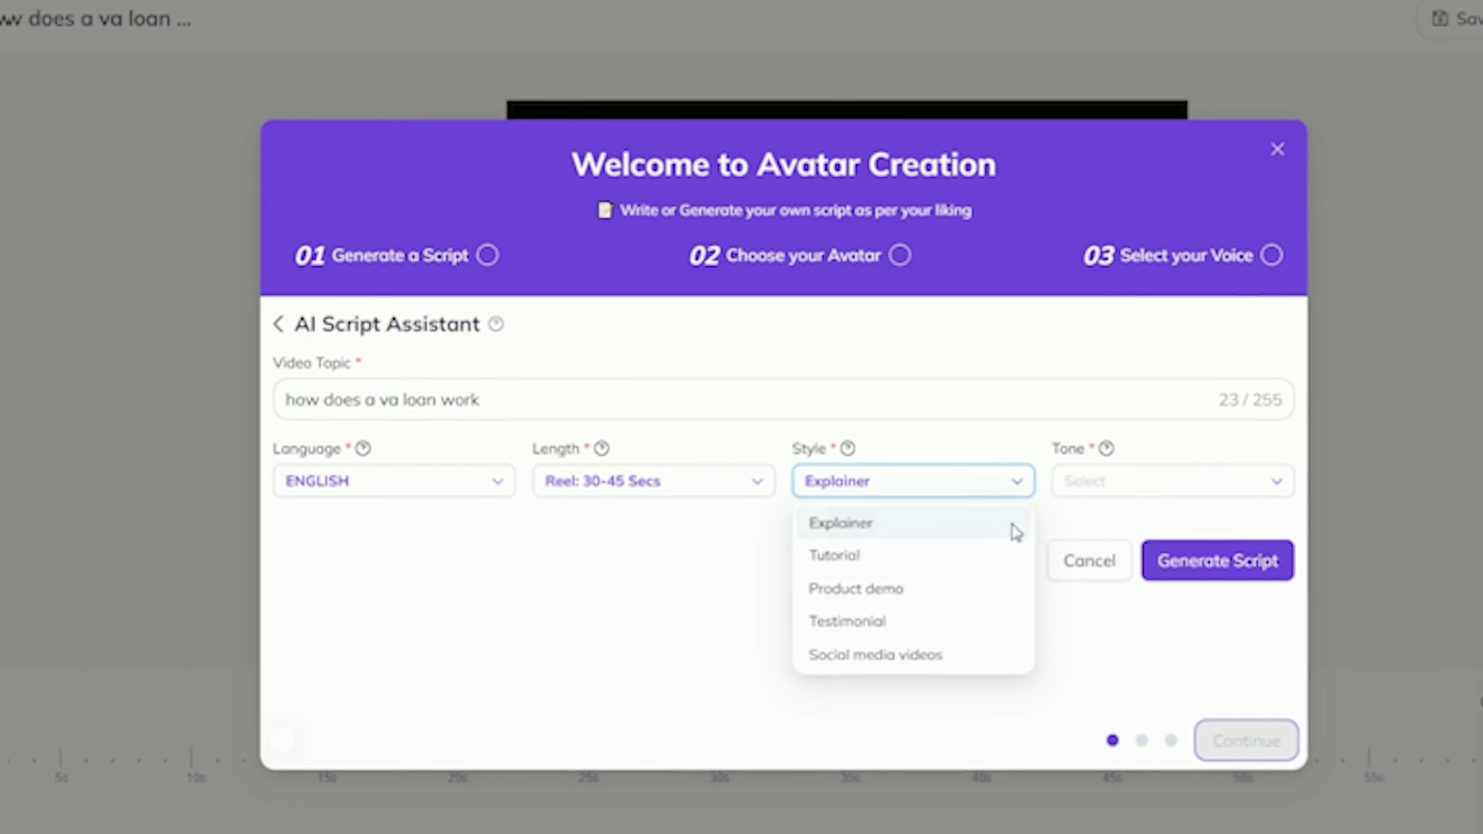
left_click(973, 493)
left_click(977, 631)
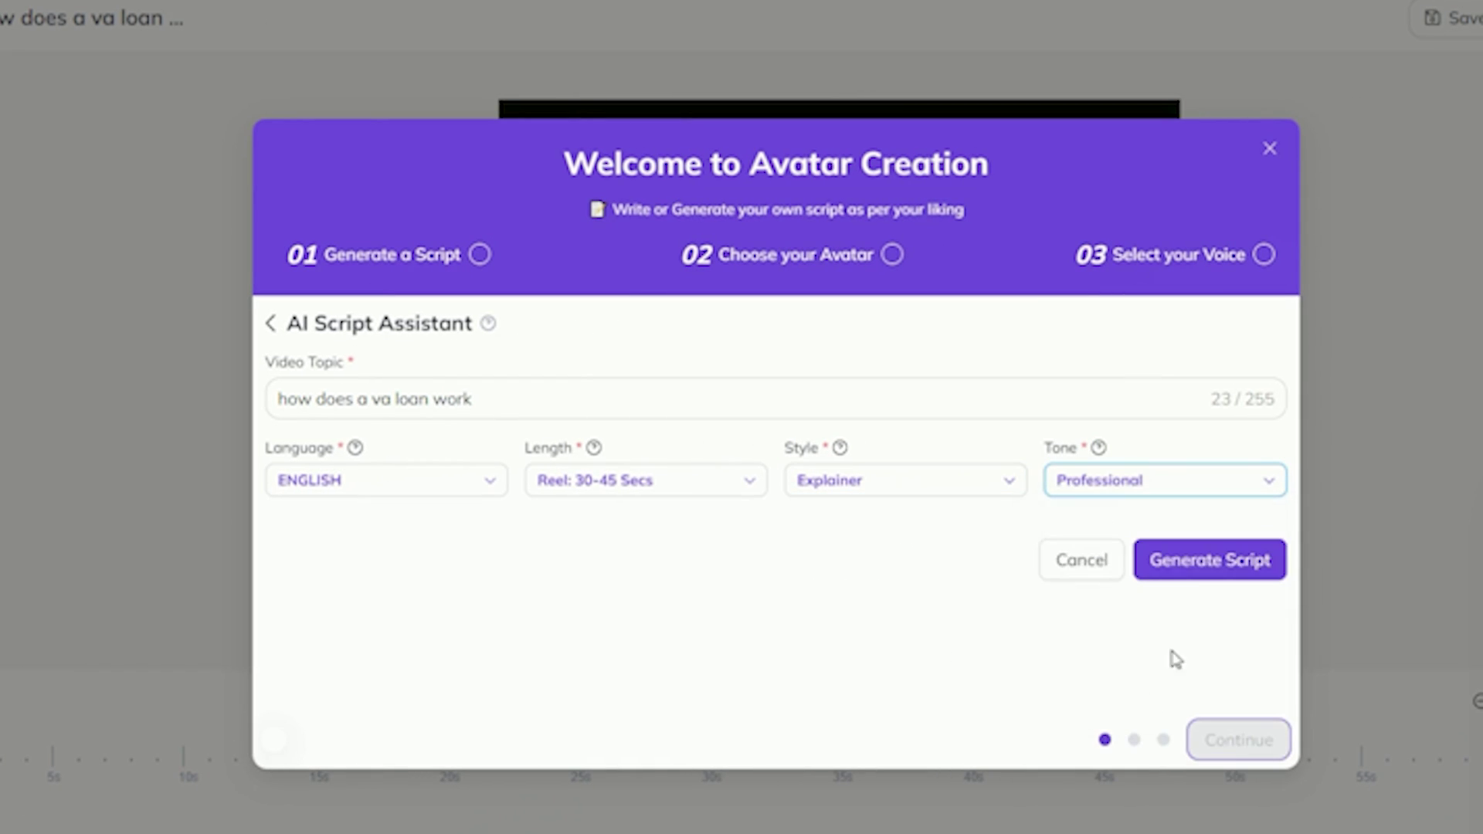
left_click(1190, 559)
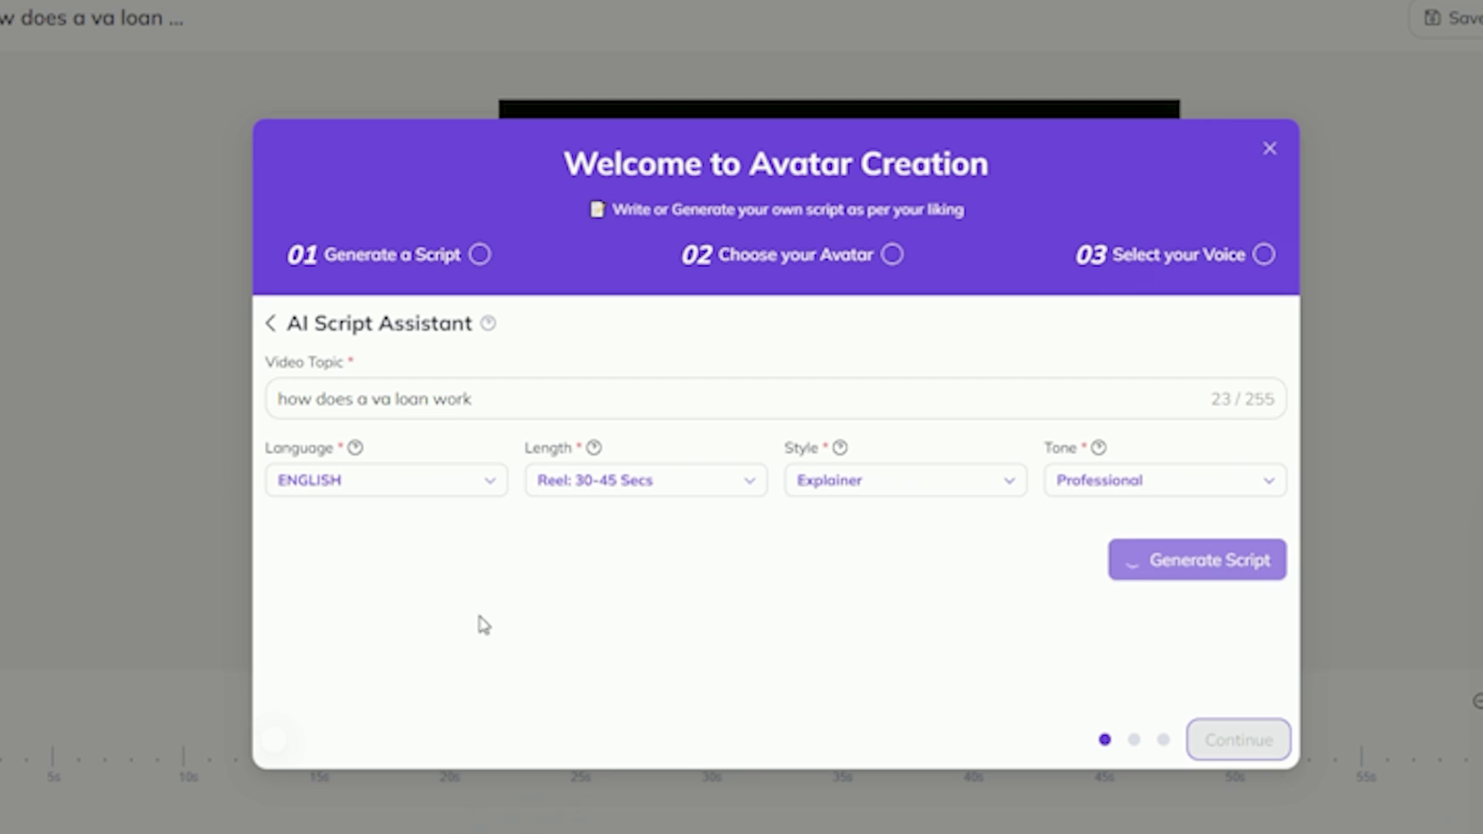
Review the generated script text
scroll(1046, 582, "down", 1)
left_click_drag(487, 616, 860, 647)
left_click_drag(626, 618, 406, 530)
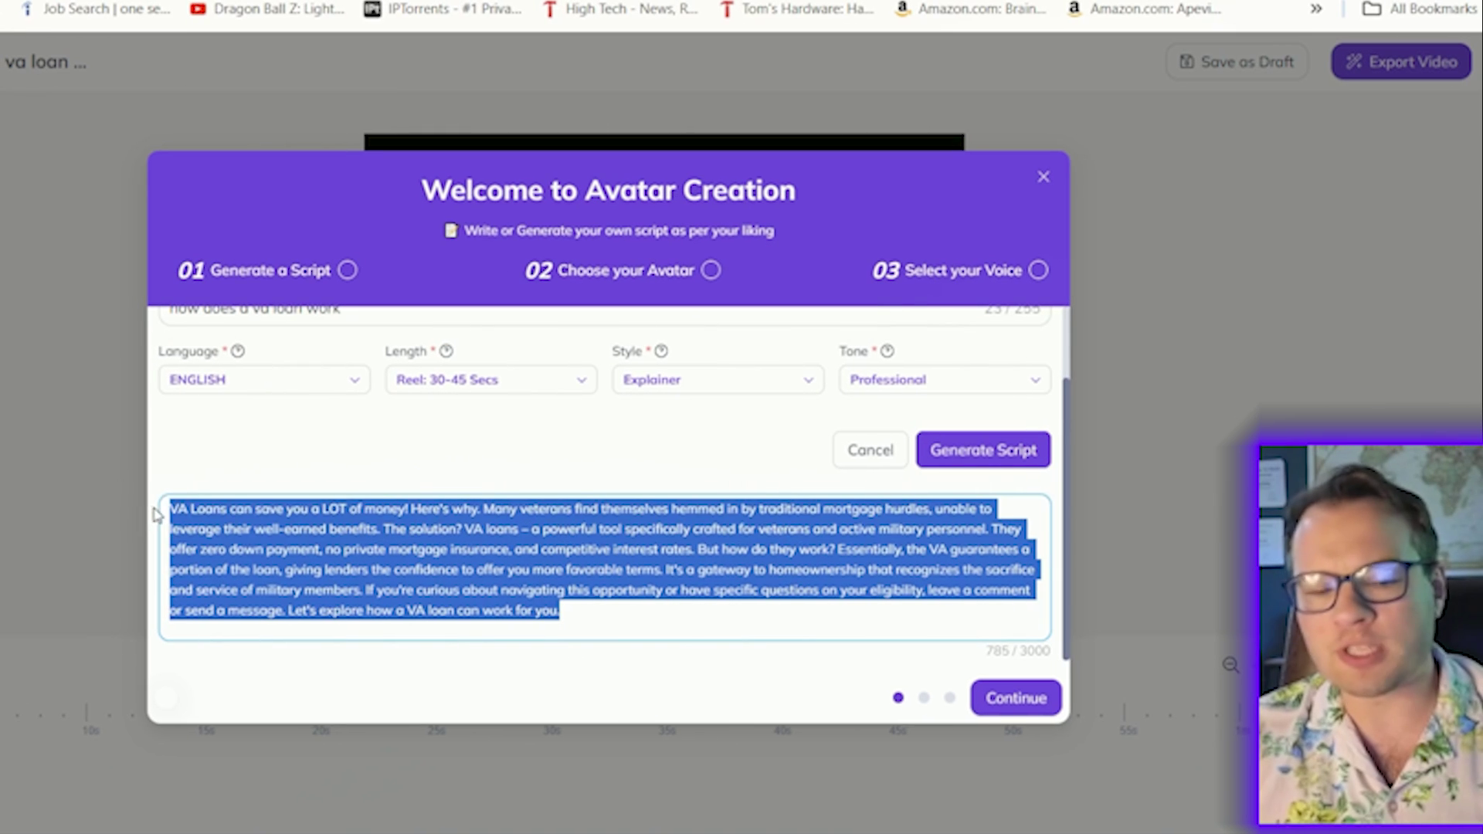
left_click_drag(206, 524, 464, 571)
left_click(551, 584)
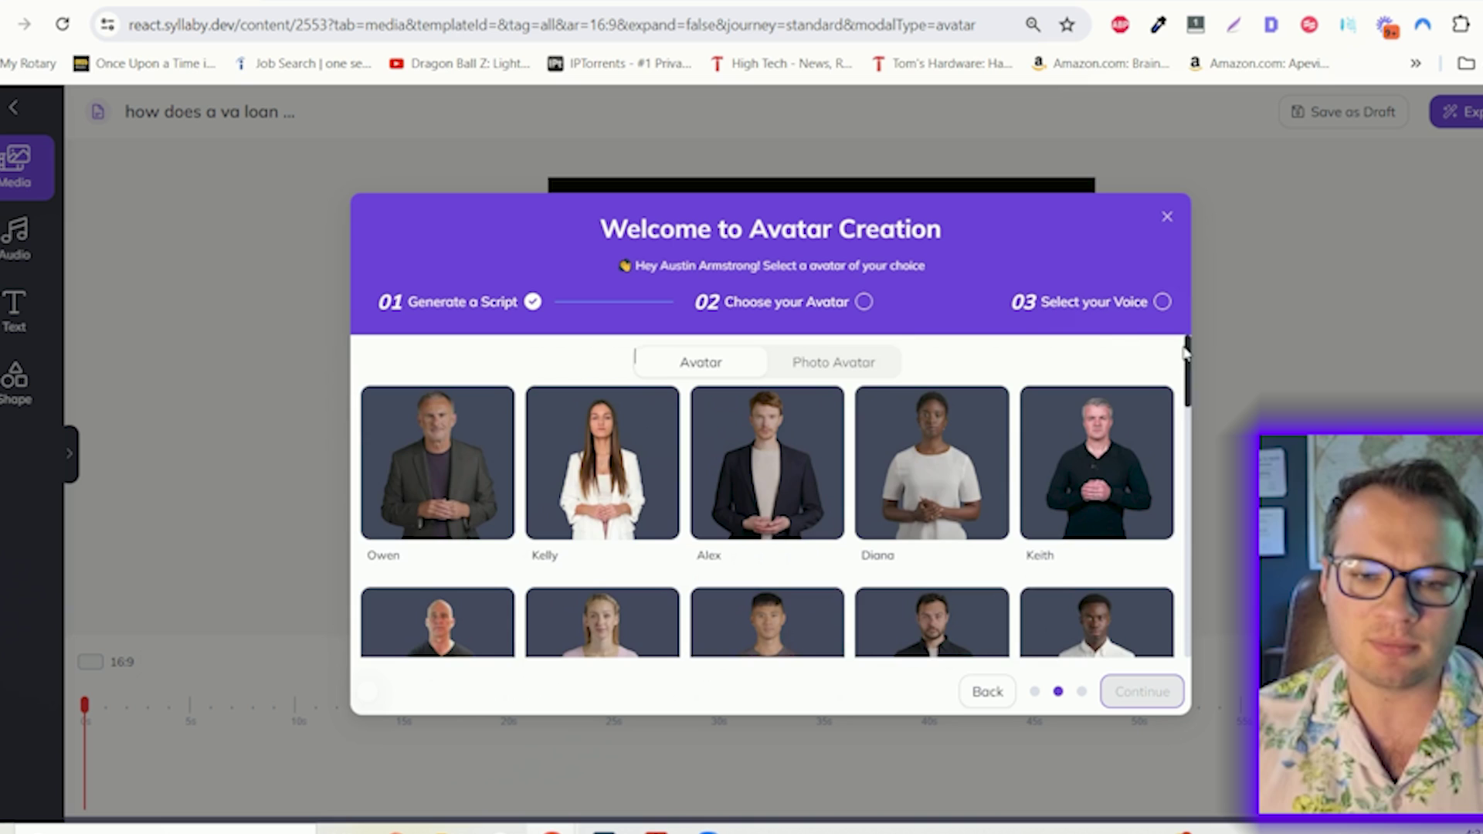
Choose the Alex stock avatar with the custom test voice and generate the avatar video
left_click(837, 367)
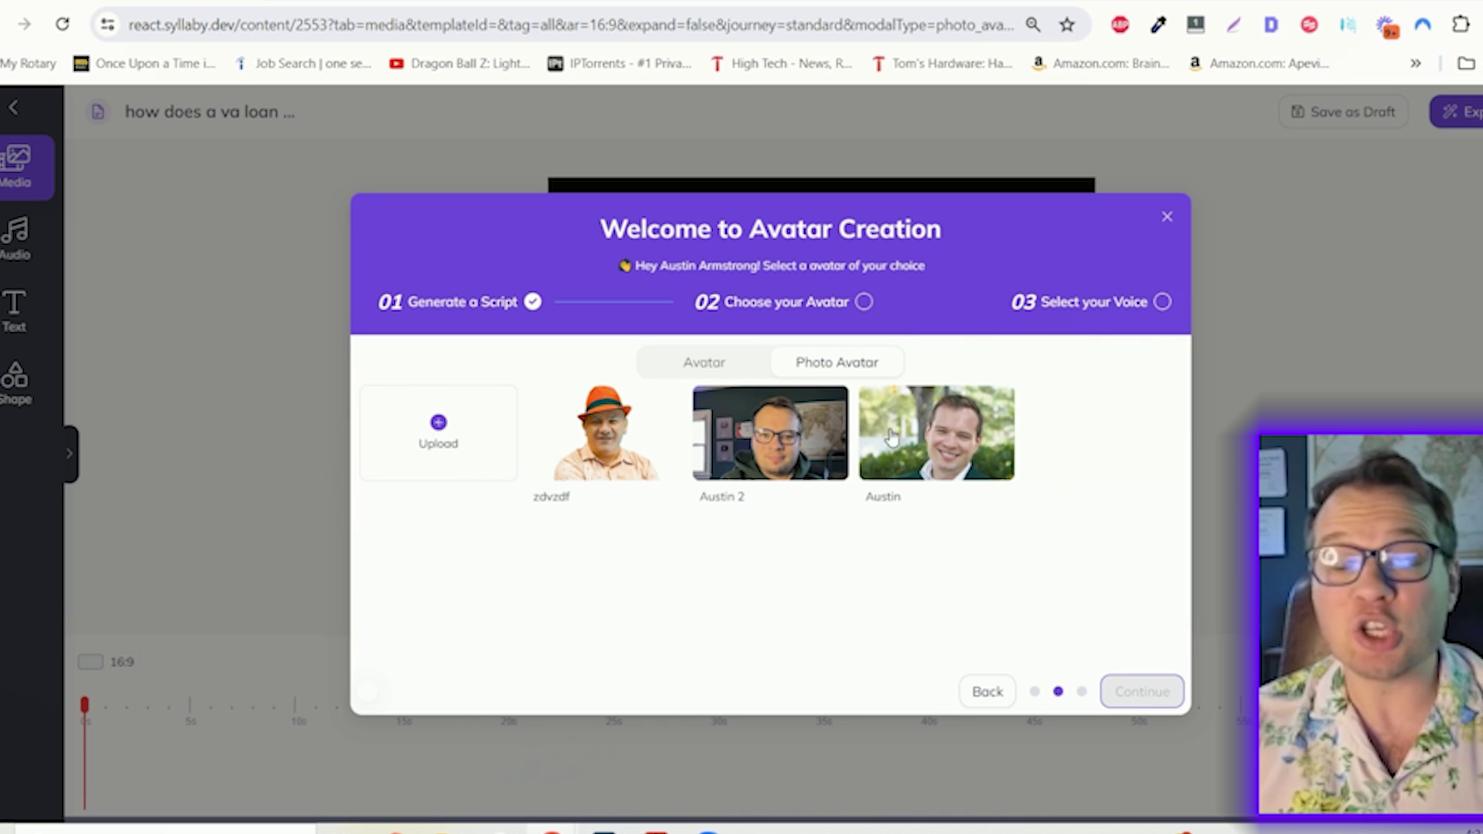
left_click(724, 373)
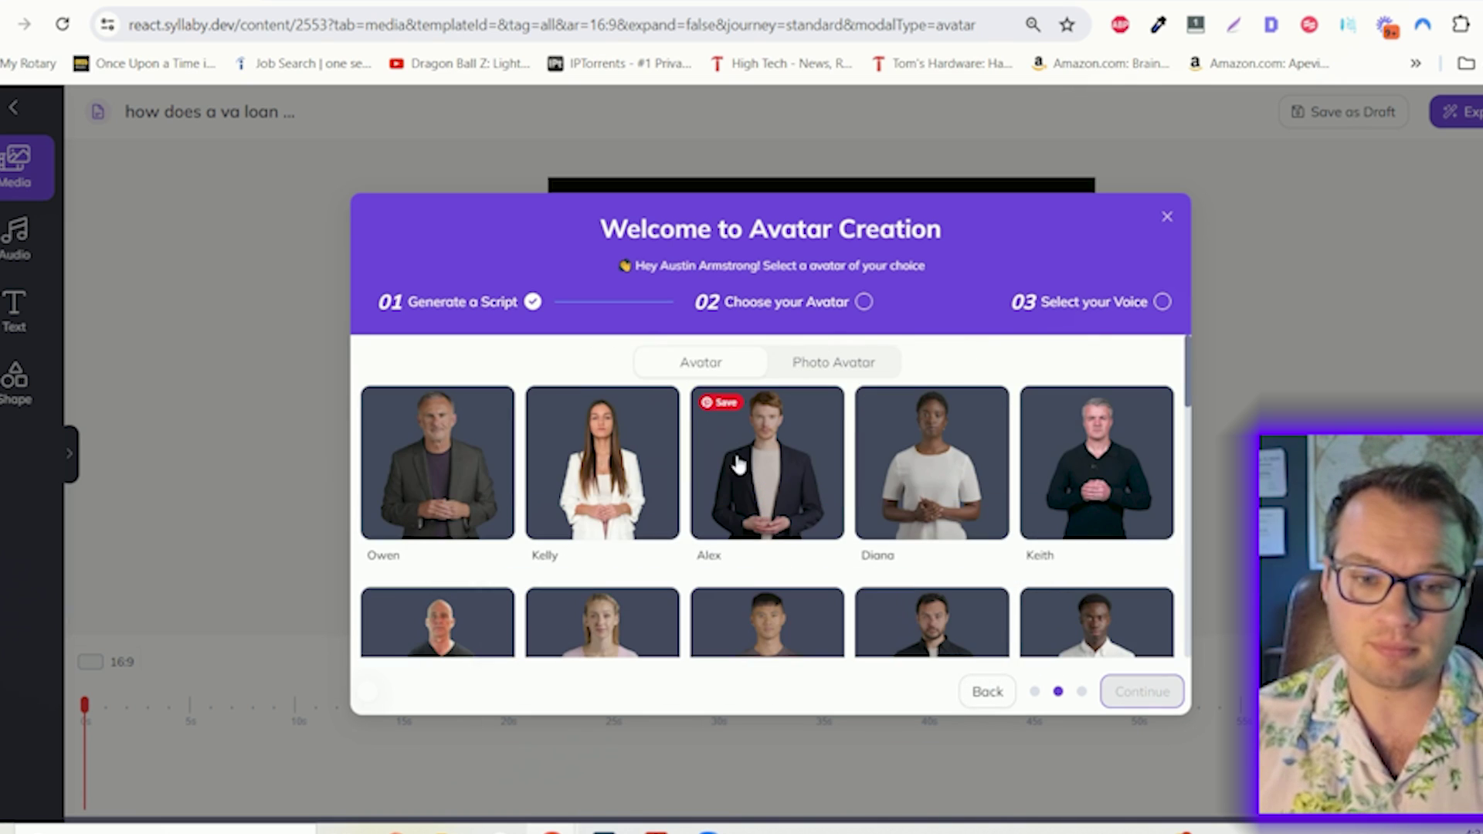
left_click(734, 464)
left_click(1142, 691)
mouse_move(1189, 607)
left_mouse_down()
mouse_move(1197, 318)
mouse_move(1208, 611)
left_mouse_up()
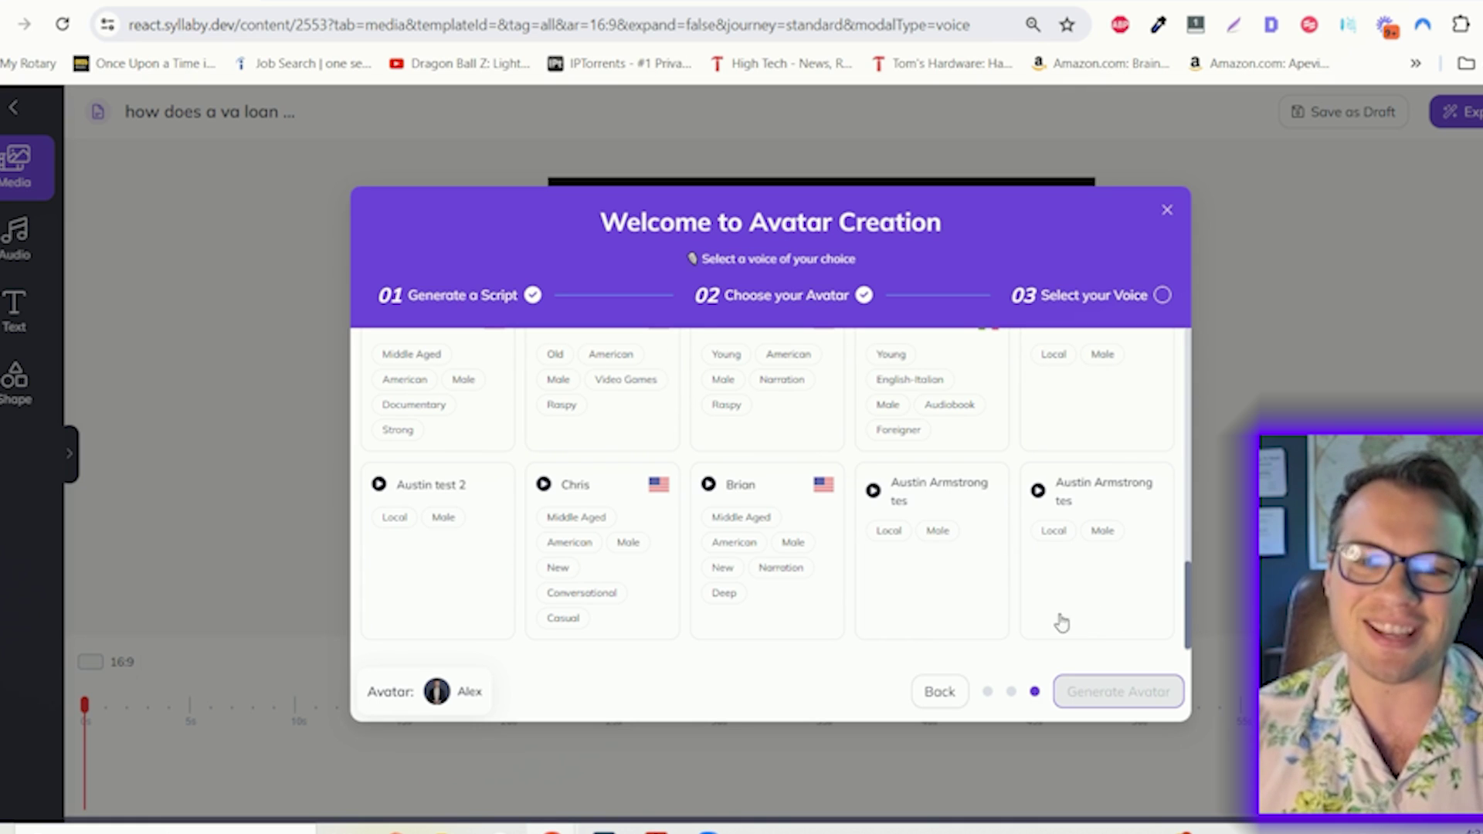
left_click(960, 610)
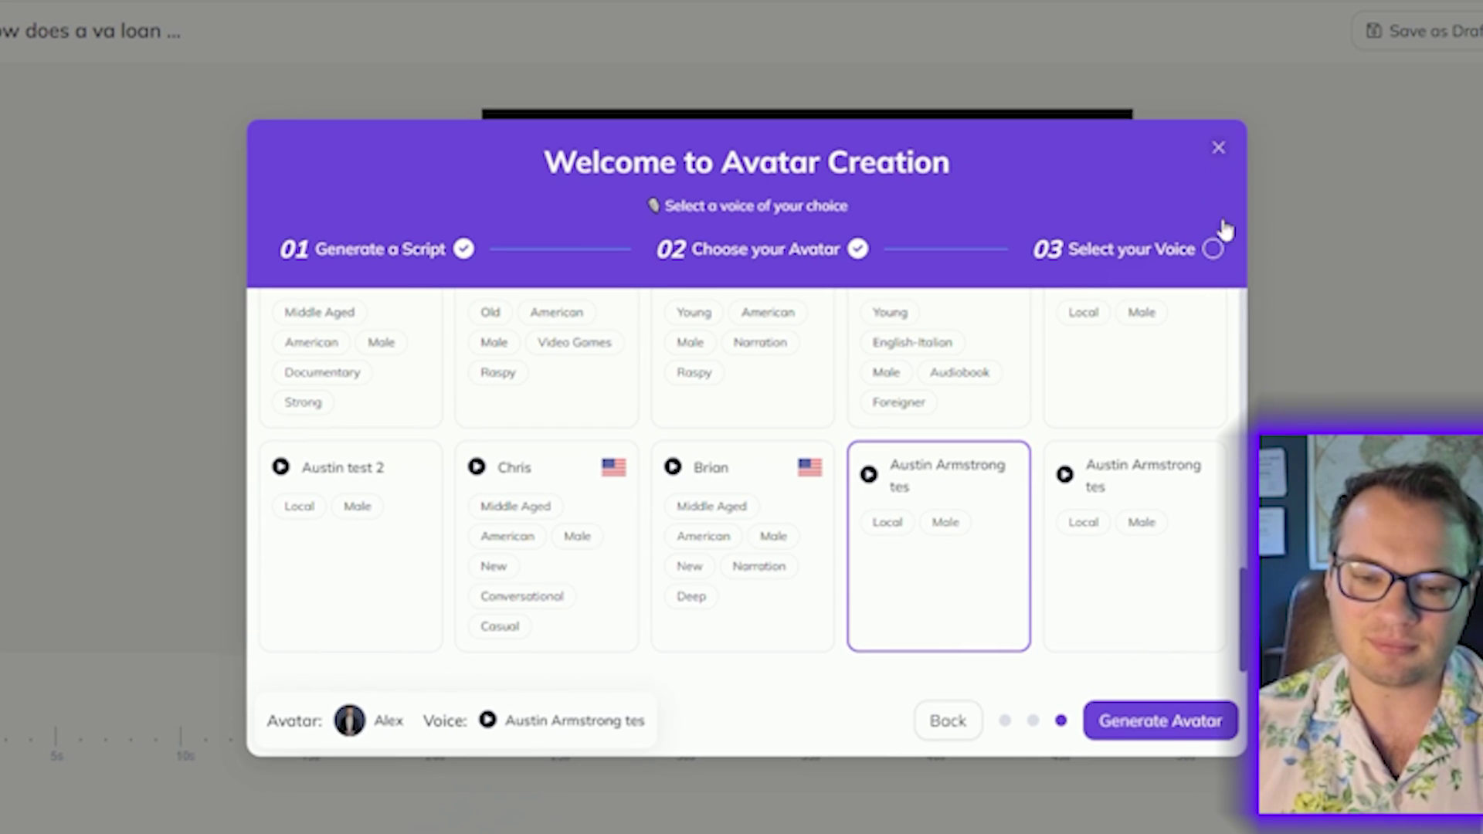
left_click(1160, 720)
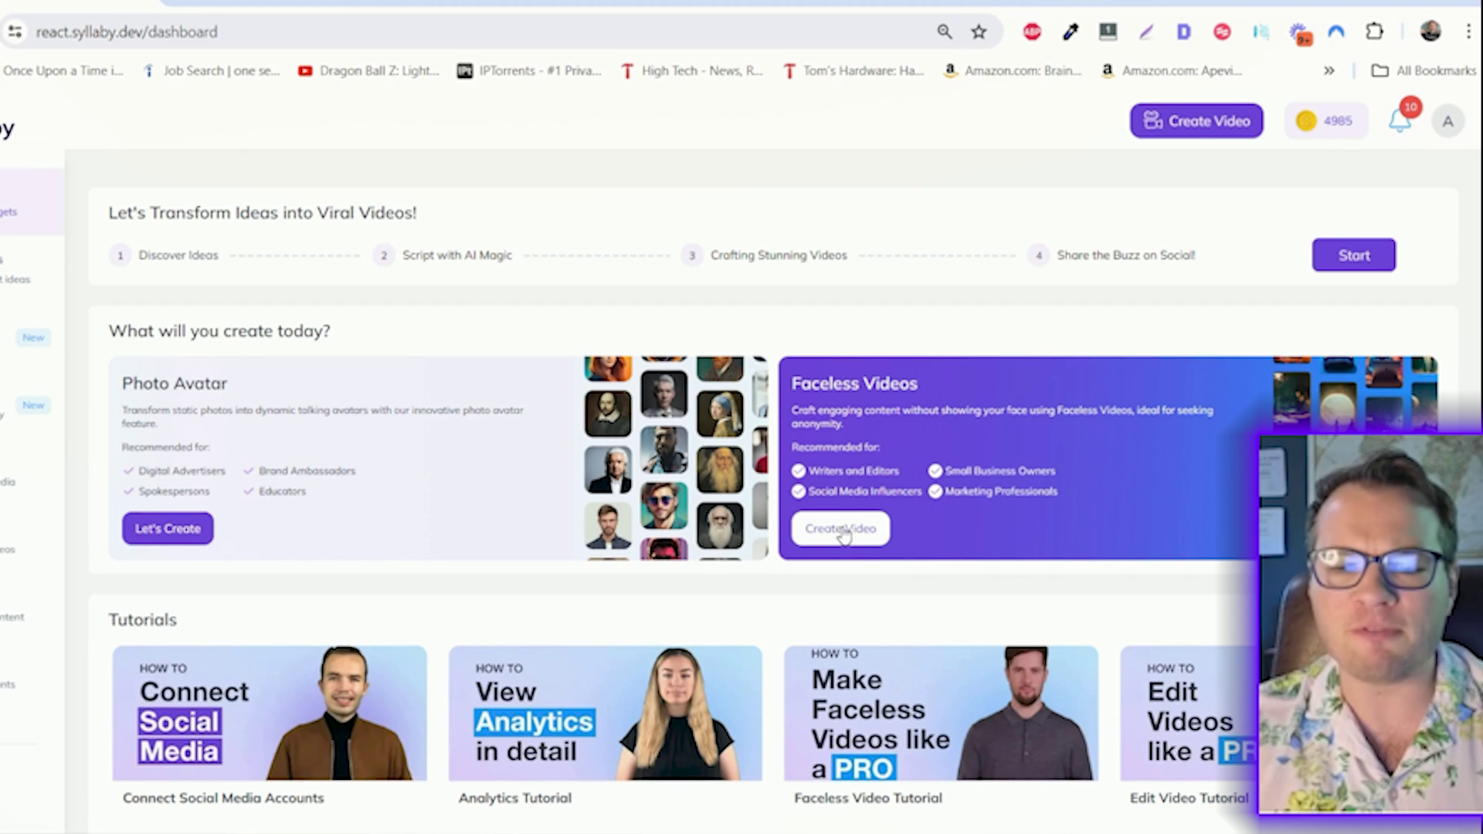
Start a new faceless video and choose the campfire background clip
left_click(919, 533)
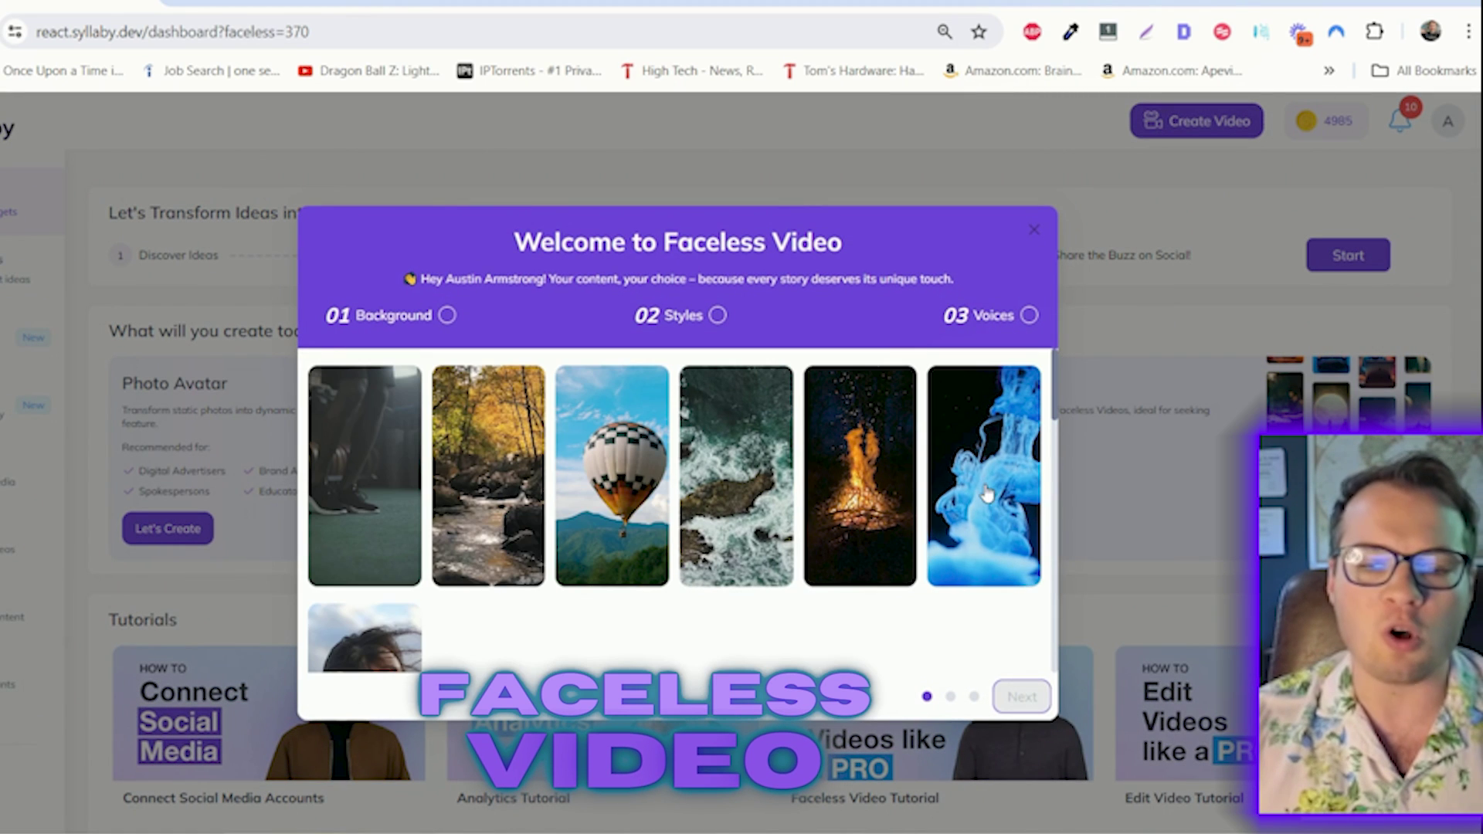
scroll(715, 523, "down", 3)
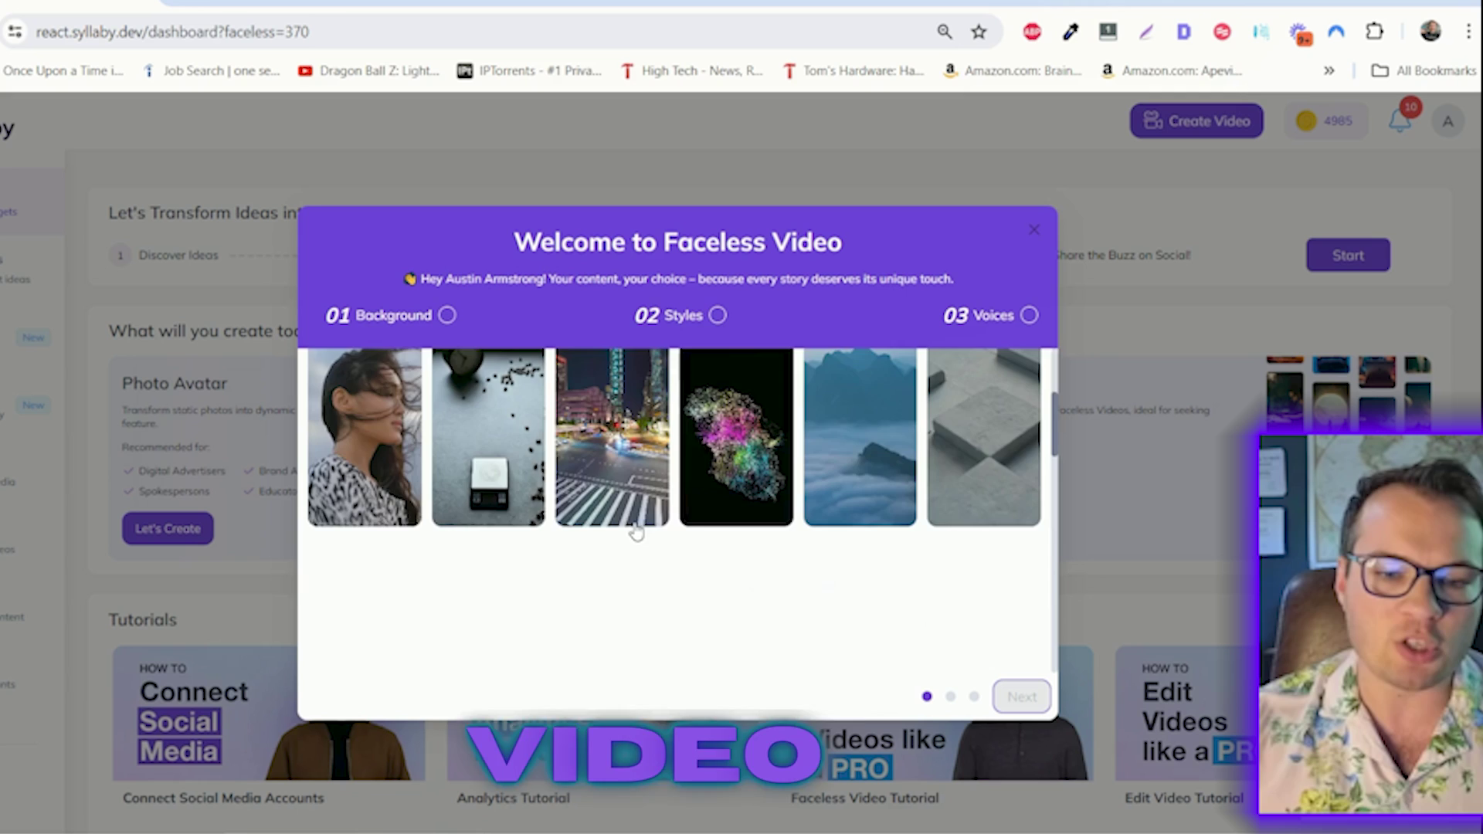
scroll(696, 519, "up", 3)
scroll(742, 506, "down", 10)
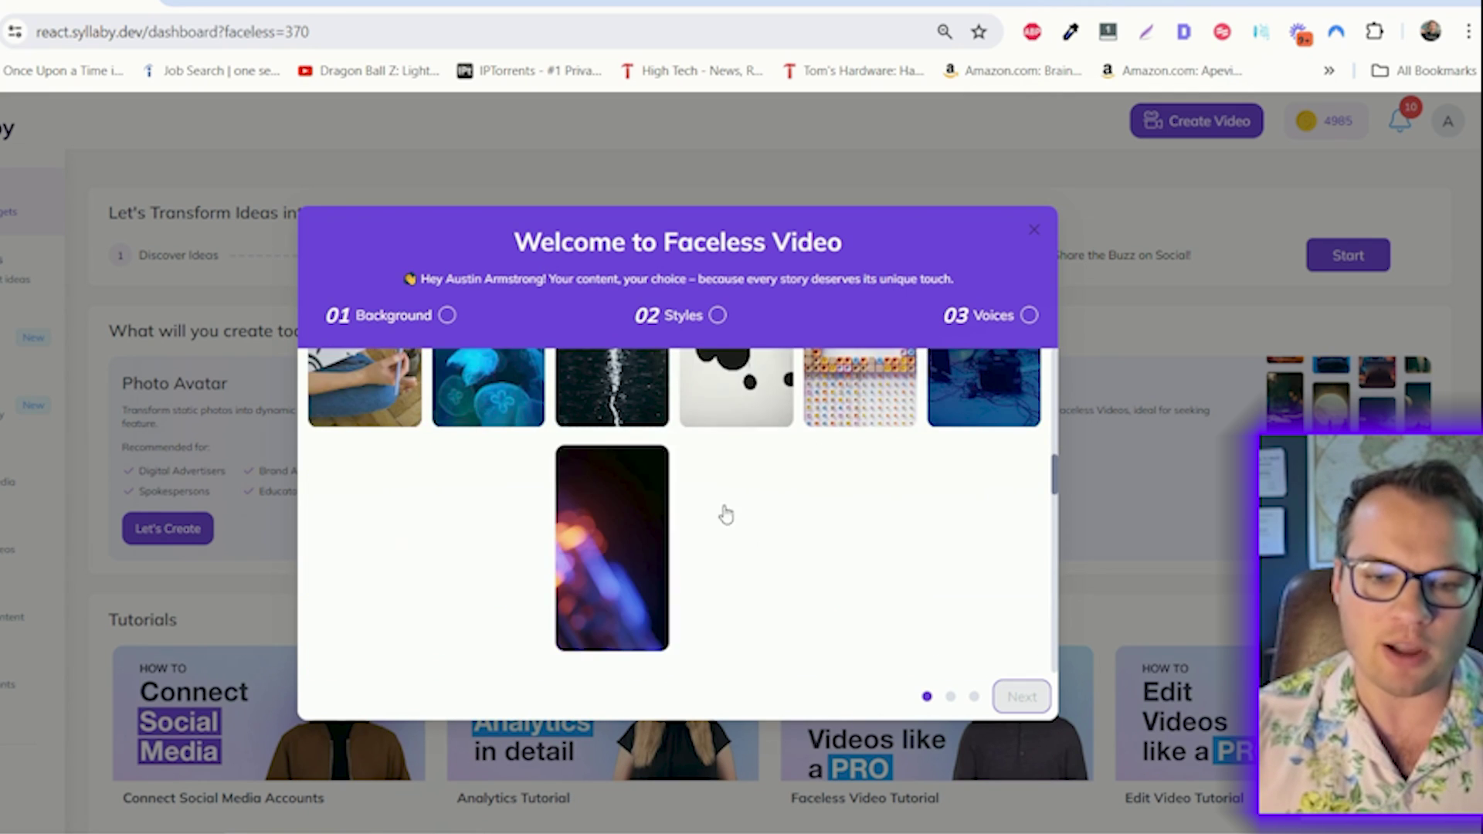
scroll(722, 513, "up", 10)
left_click(860, 488)
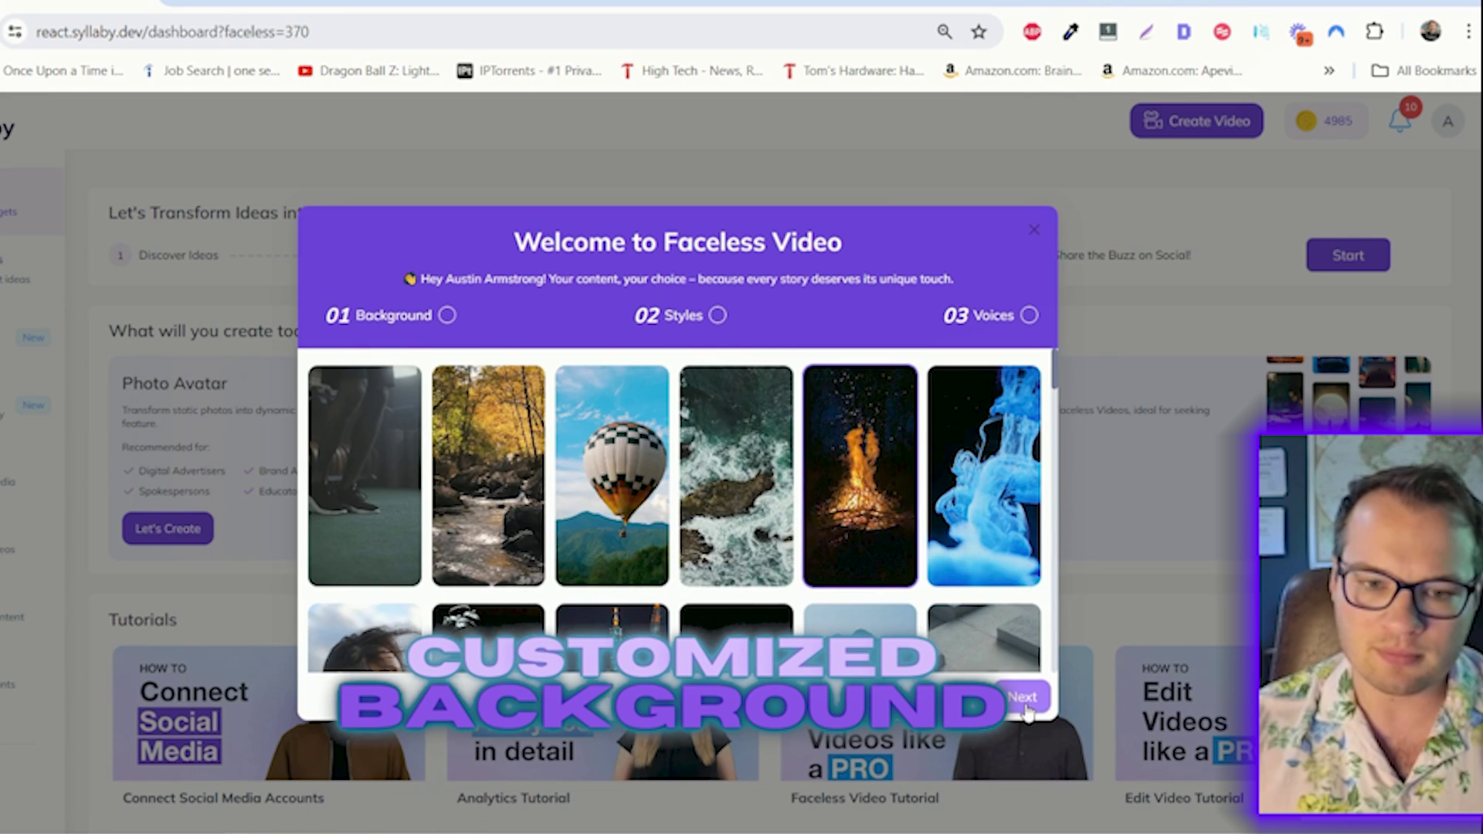
On the styles step, set the caption font to Bangers with highlight left off
left_click(421, 354)
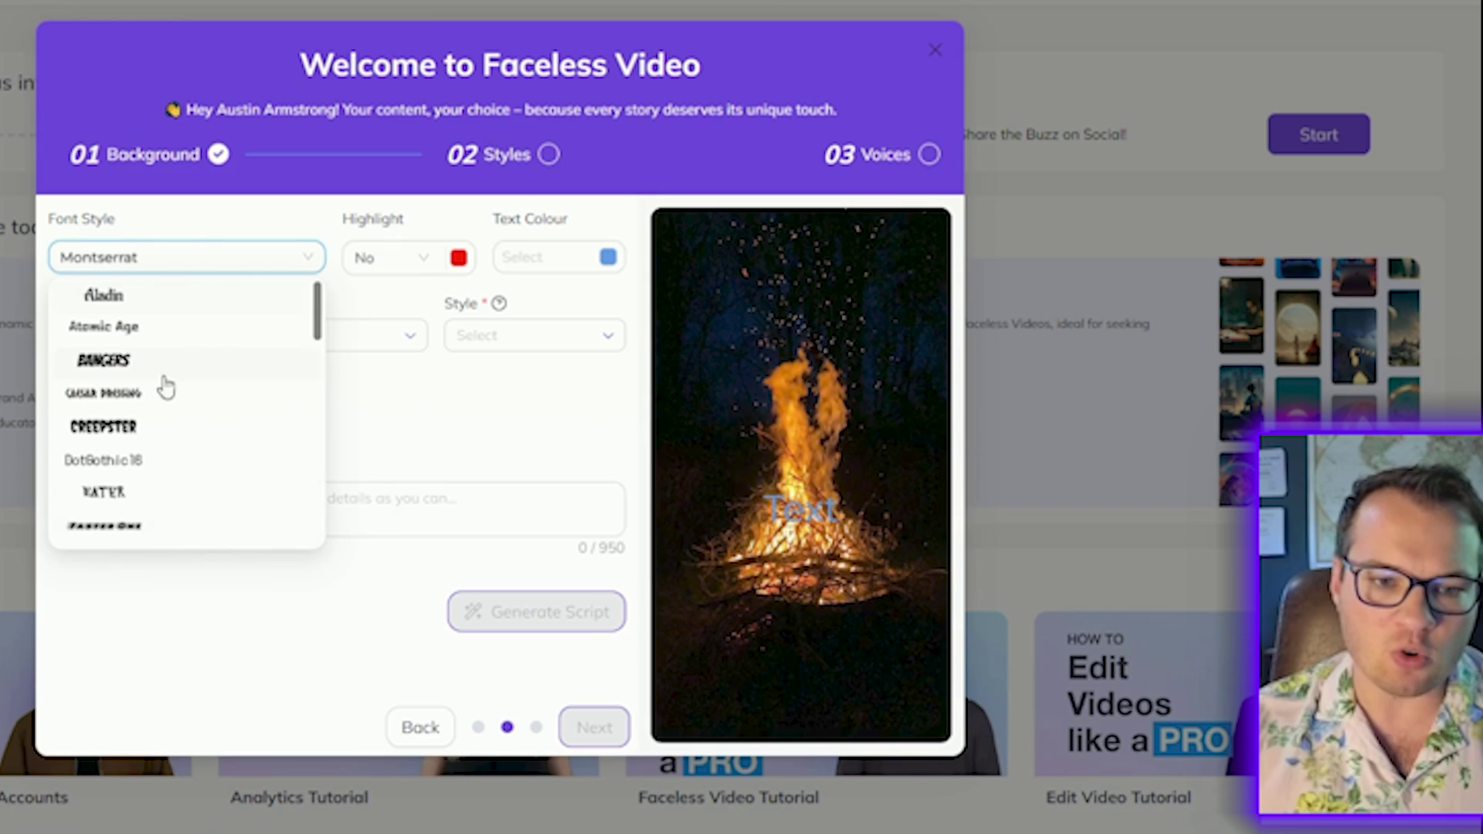
left_click(253, 344)
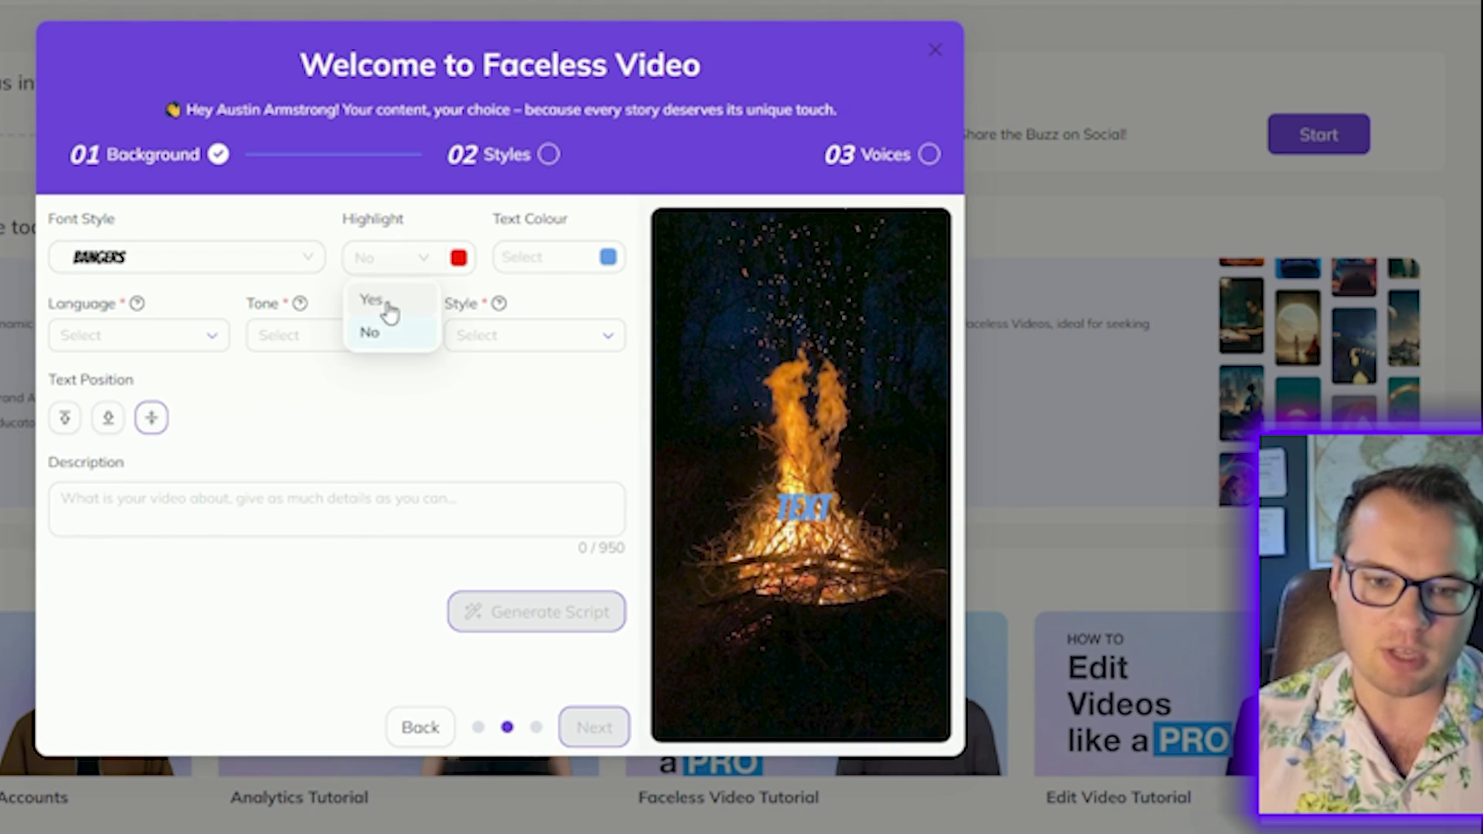
left_click(379, 300)
left_click(530, 258)
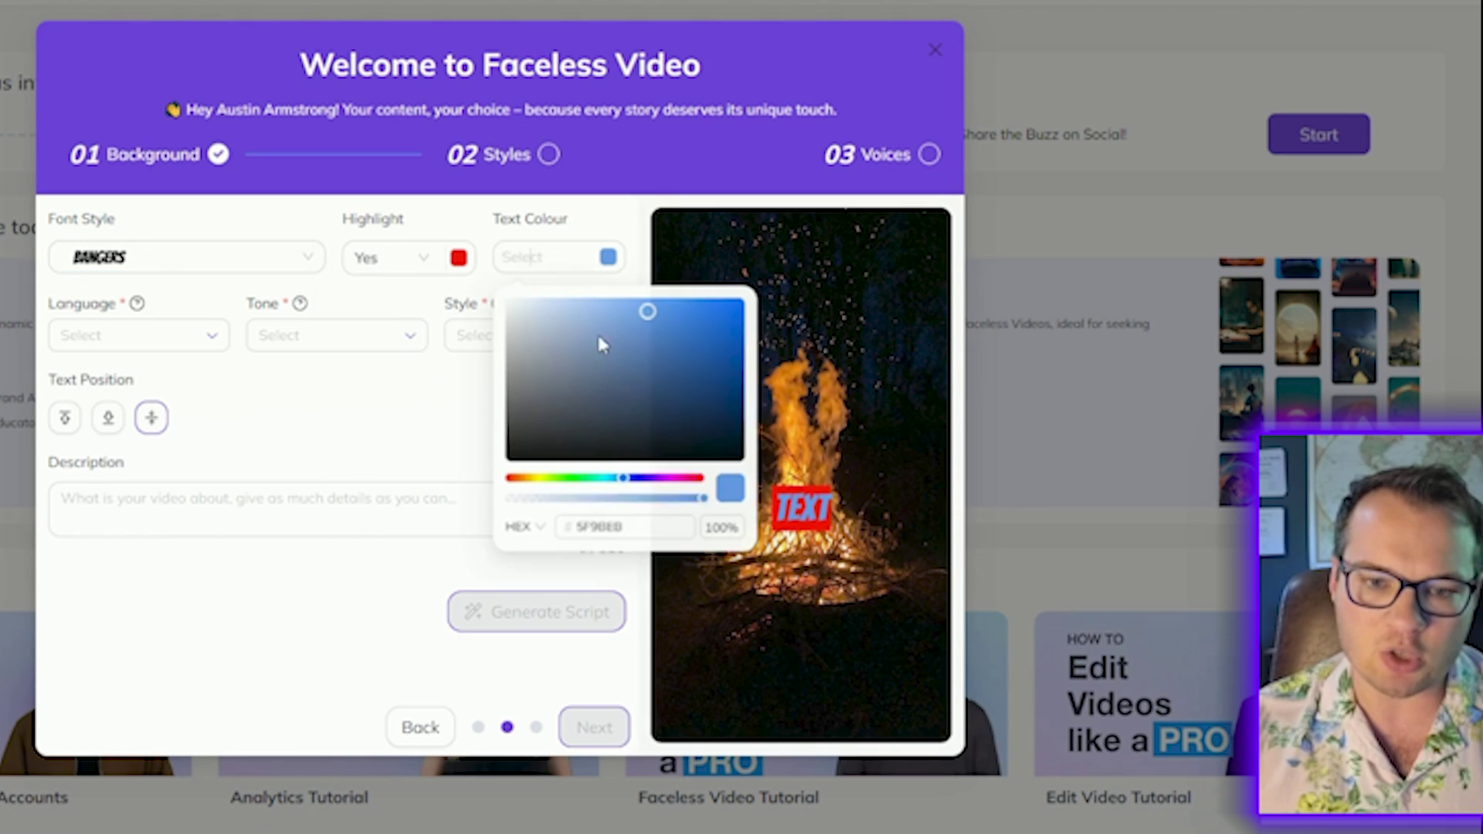
left_click(432, 261)
left_click(391, 333)
Set the video to English, Professional tone and Social Media Videos style
left_click(166, 340)
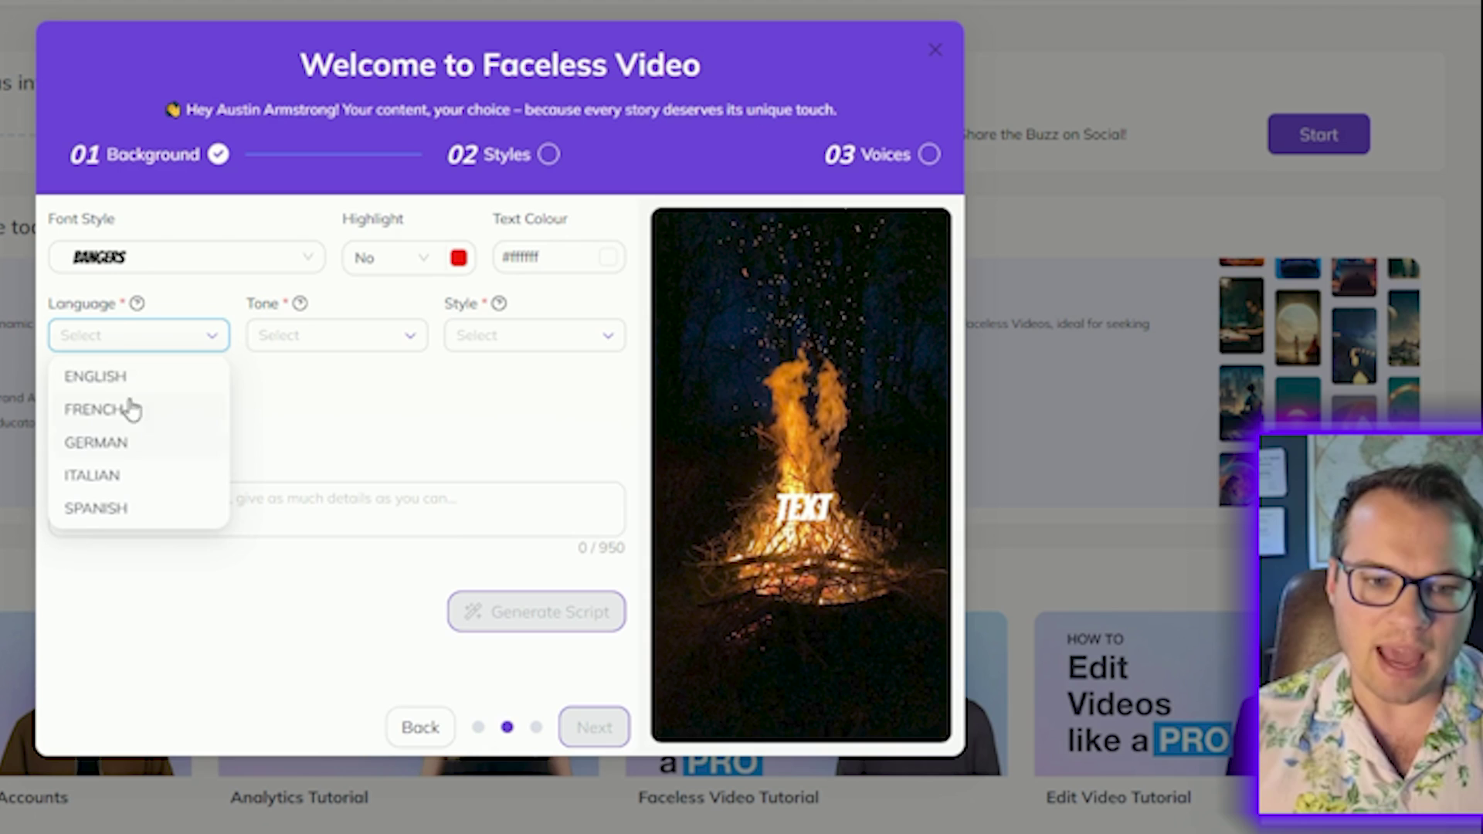
left_click(120, 379)
left_click(322, 340)
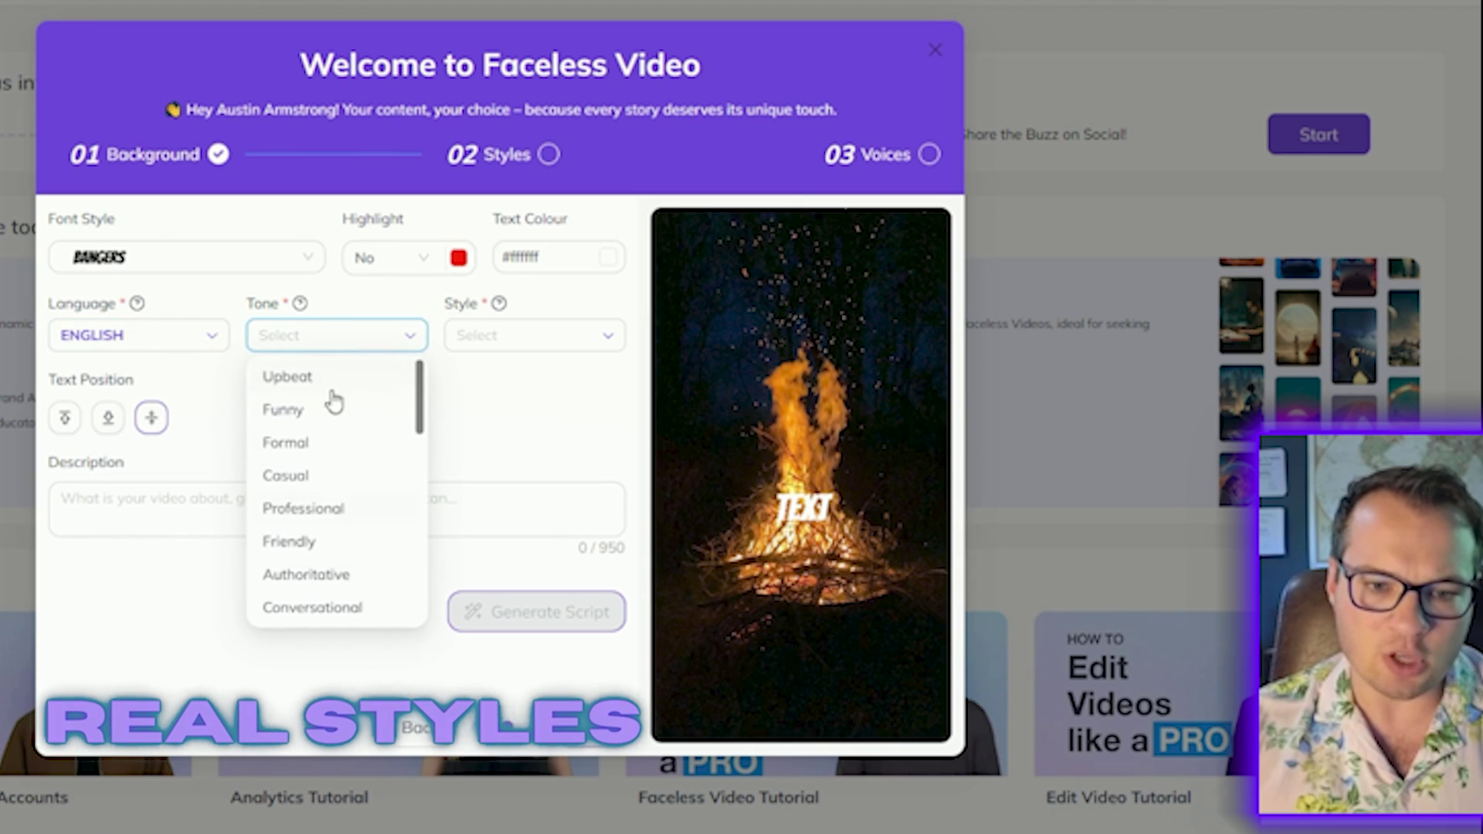
left_click(337, 506)
left_click(523, 337)
left_click(524, 510)
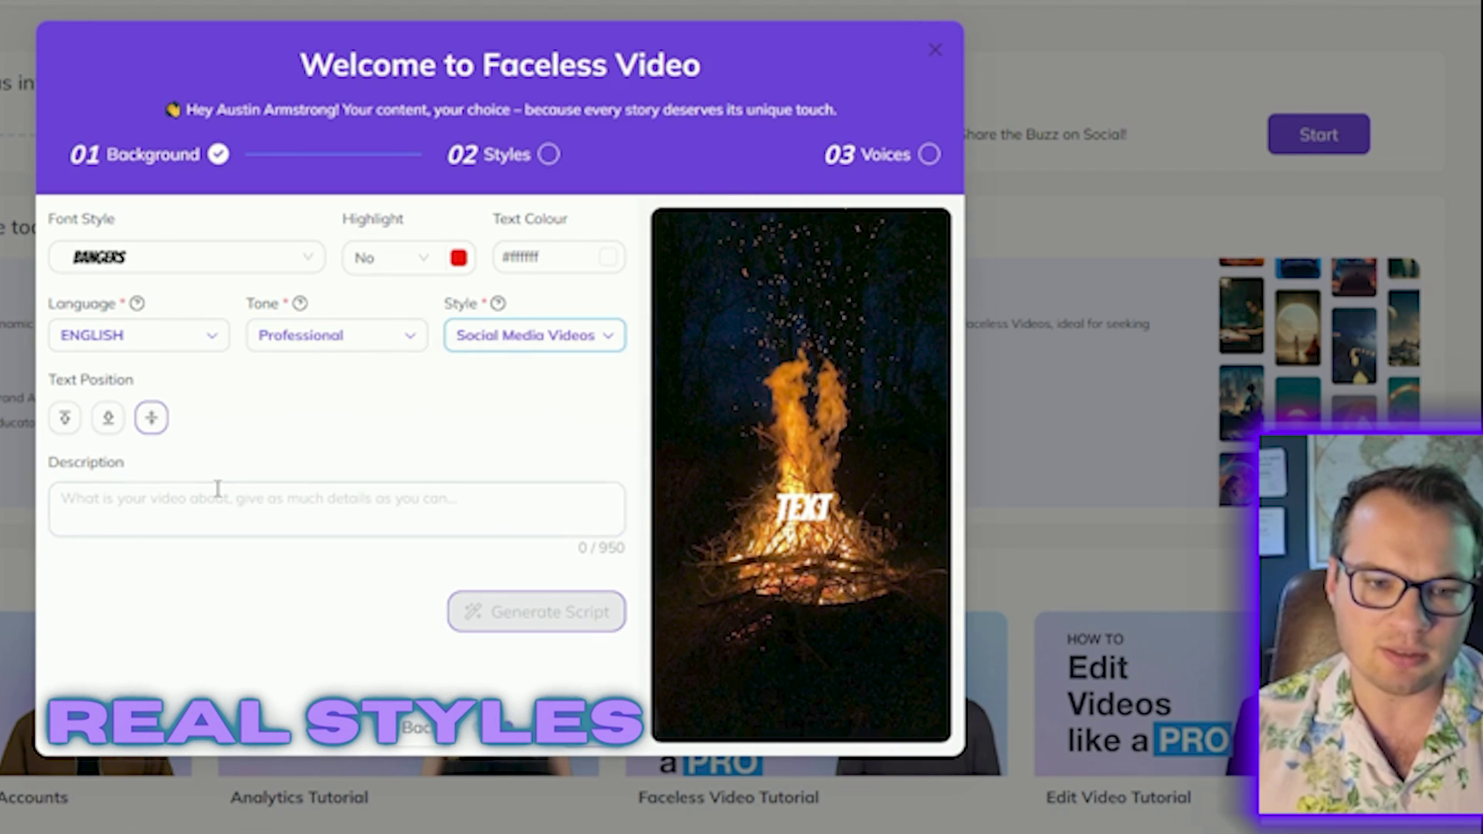
Describe the video as 'how to grow on social media' and generate its script
left_click(216, 499)
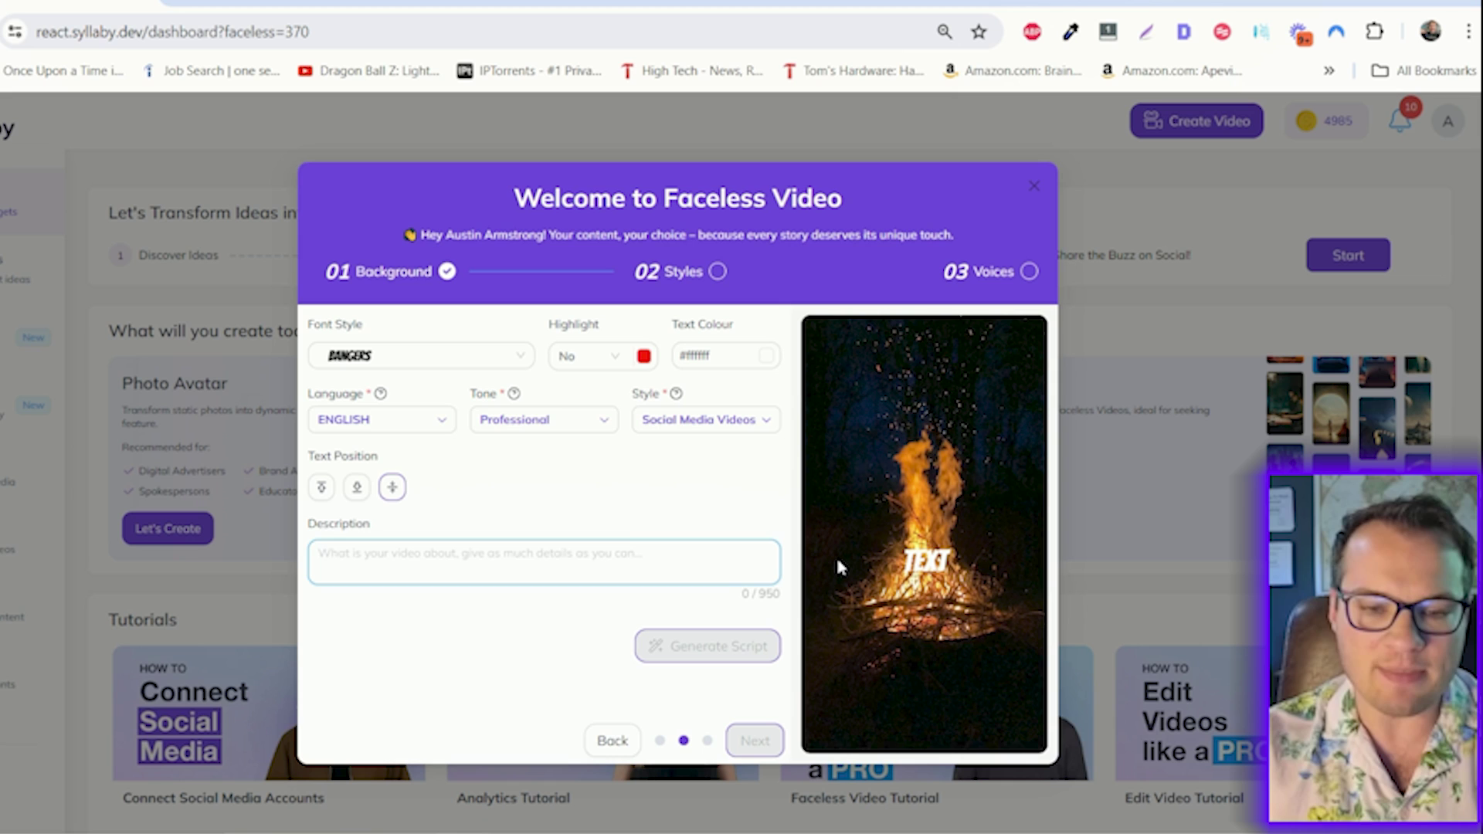
type("why")
key("ctrl+a")
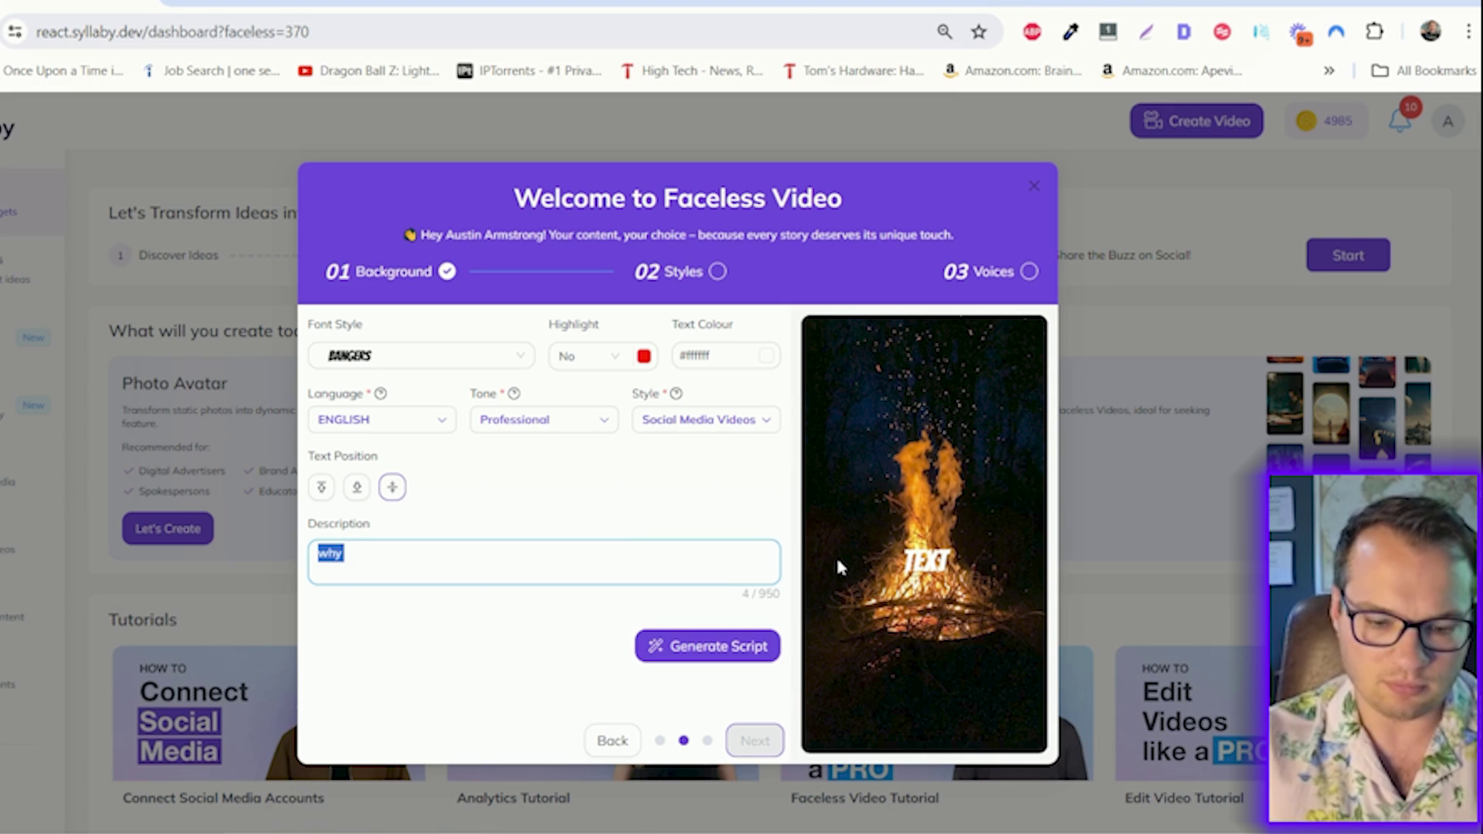
key("BackSpace")
type("how to grow on social media")
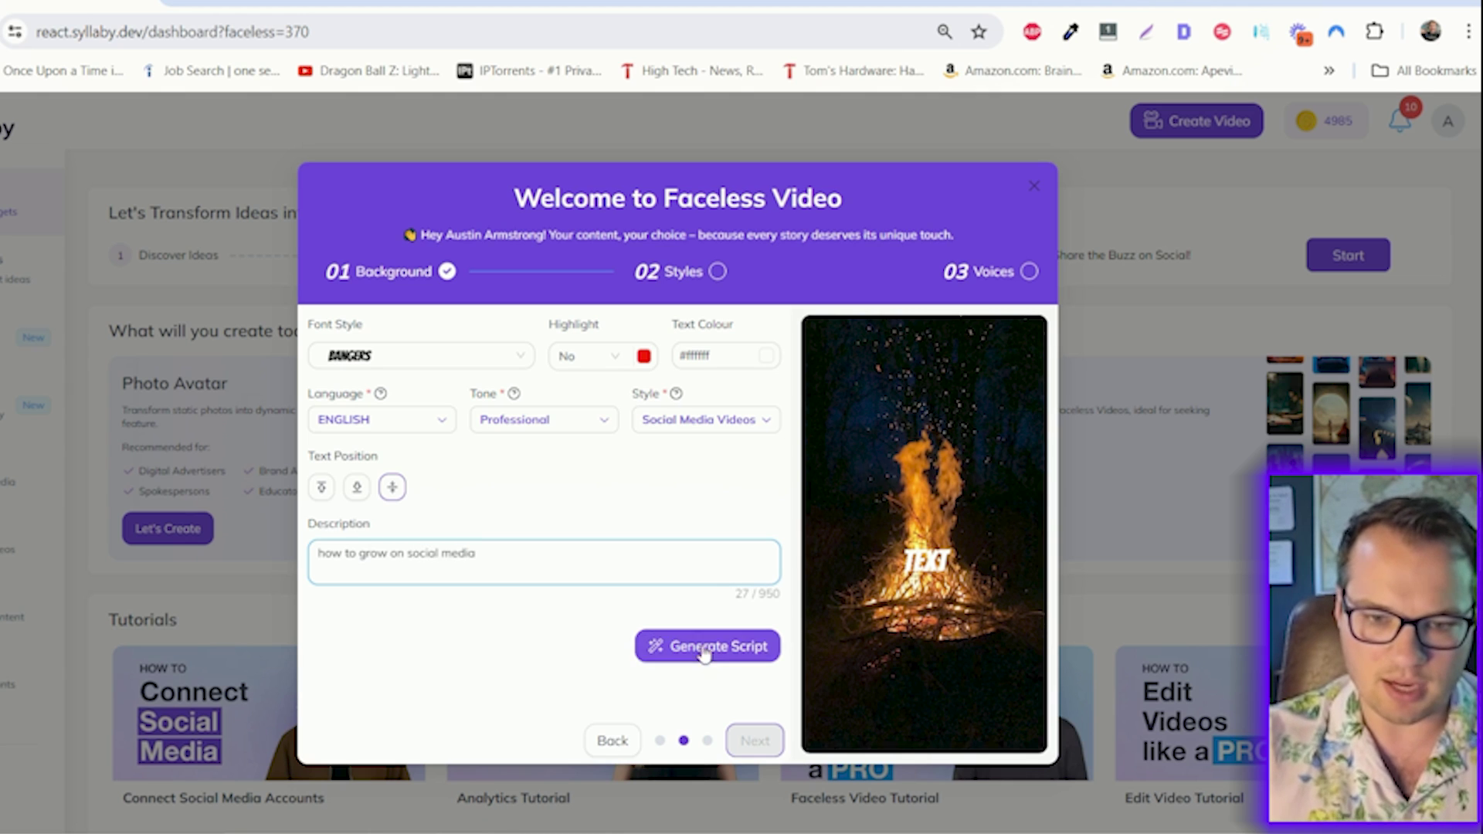
left_click(699, 647)
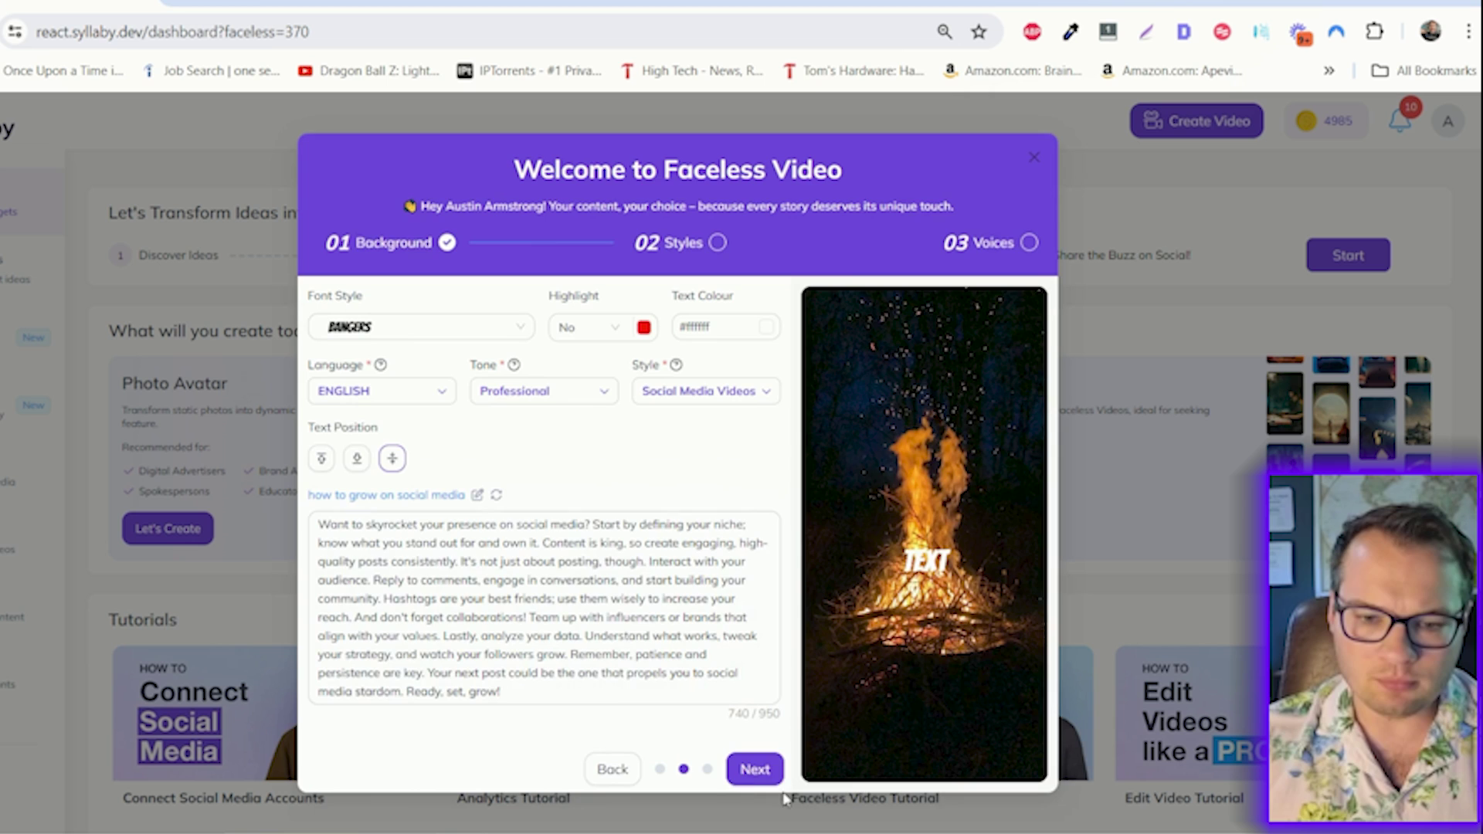
Choose the custom local voice for narration and generate the faceless video
left_click(754, 769)
scroll(768, 436, "down", 5)
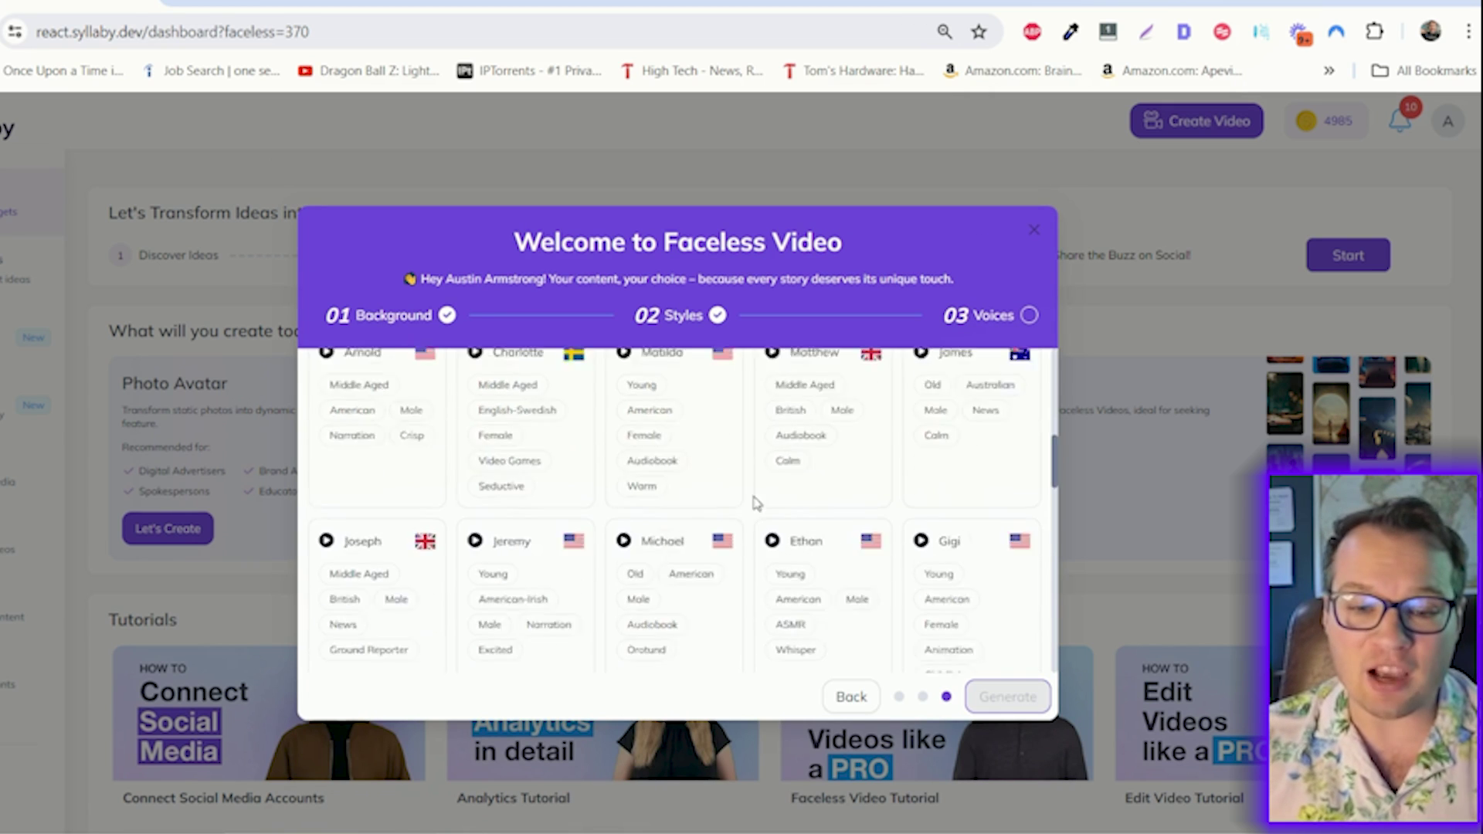
scroll(908, 484, "down", 10)
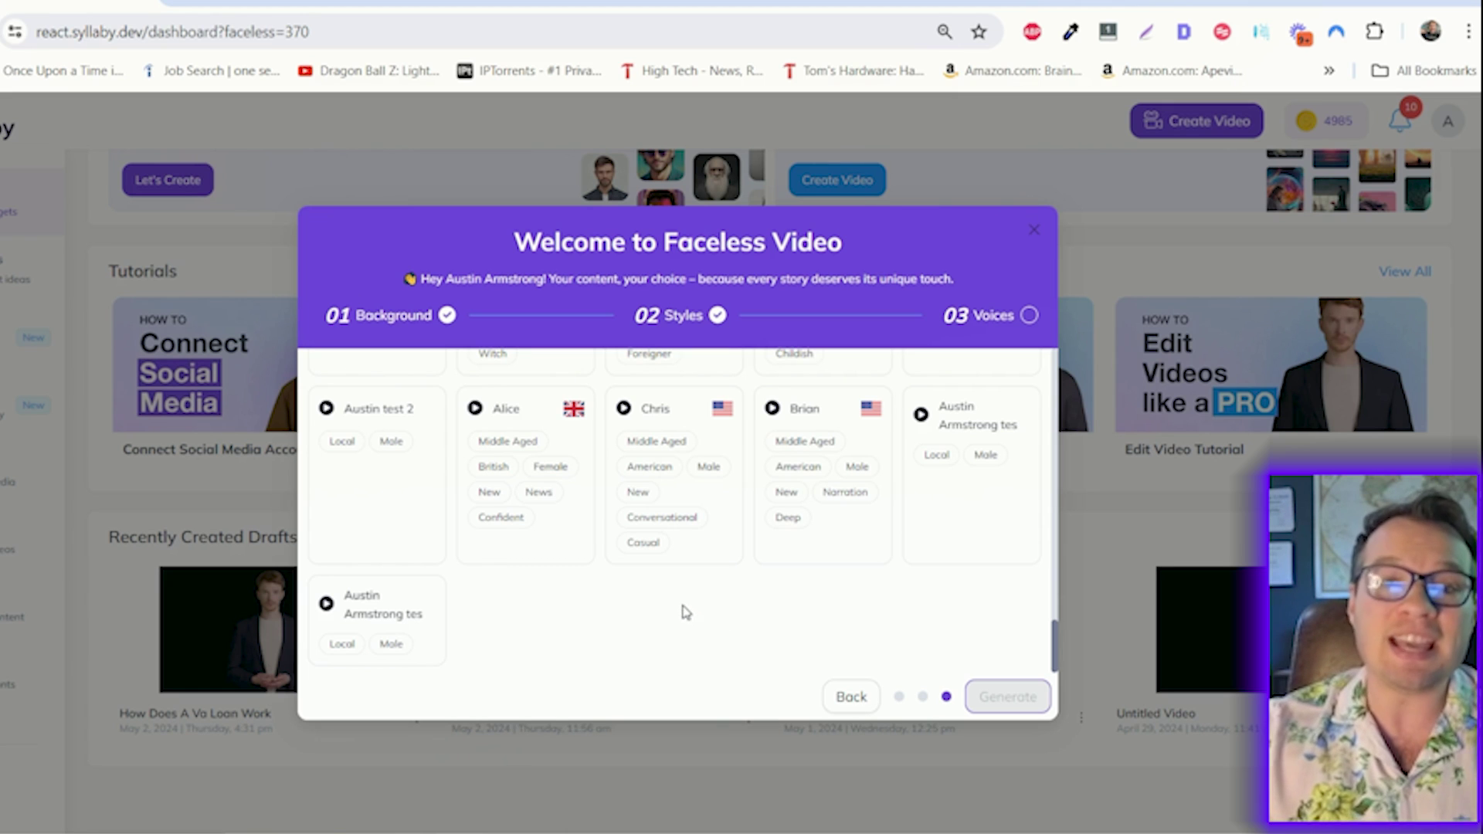
left_click(951, 498)
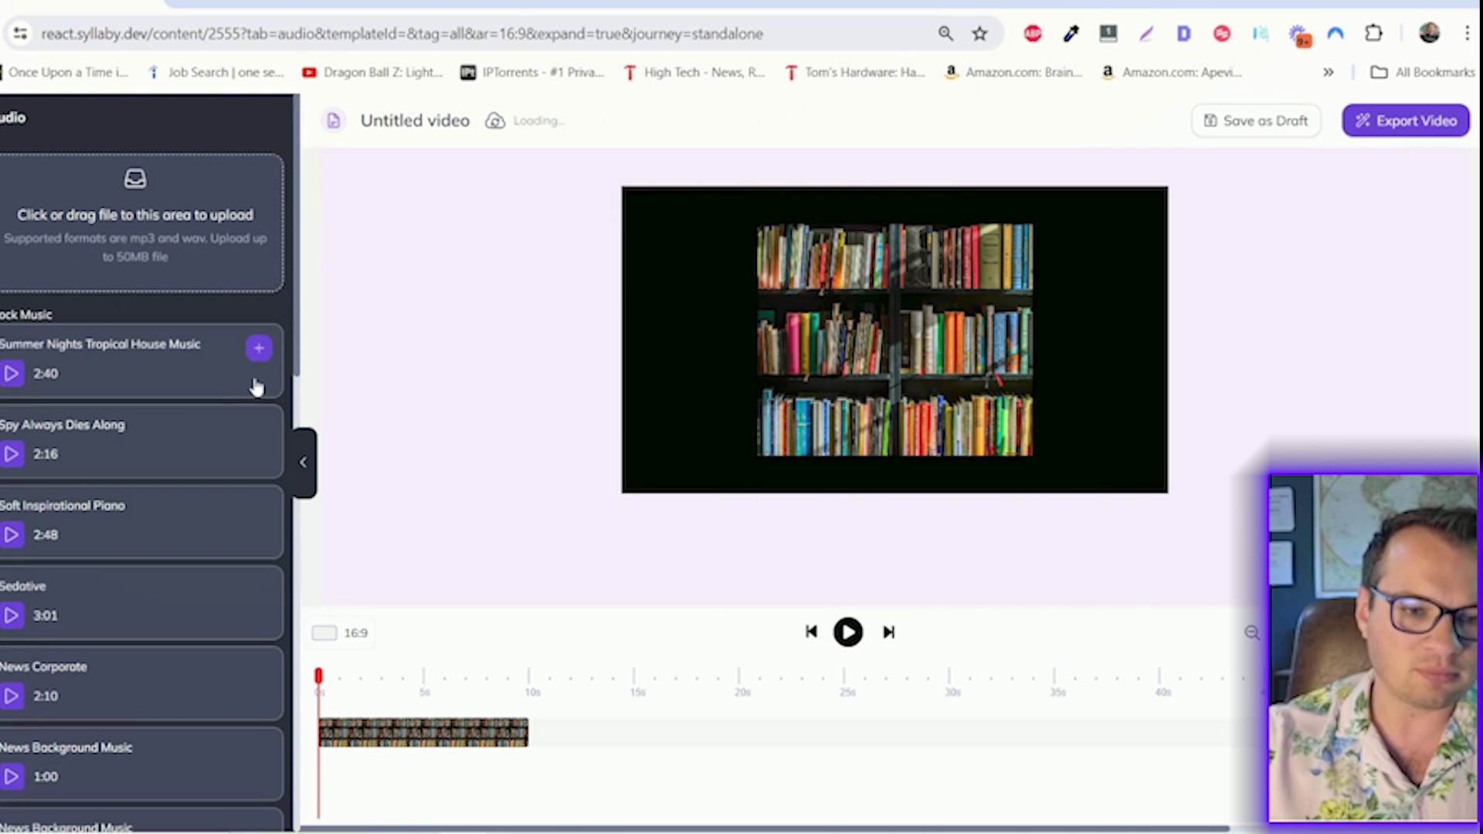
Browse the Audio and Media libraries and add a name-title text template to the video
scroll(257, 387, "down", 10)
scroll(193, 494, "up", 10)
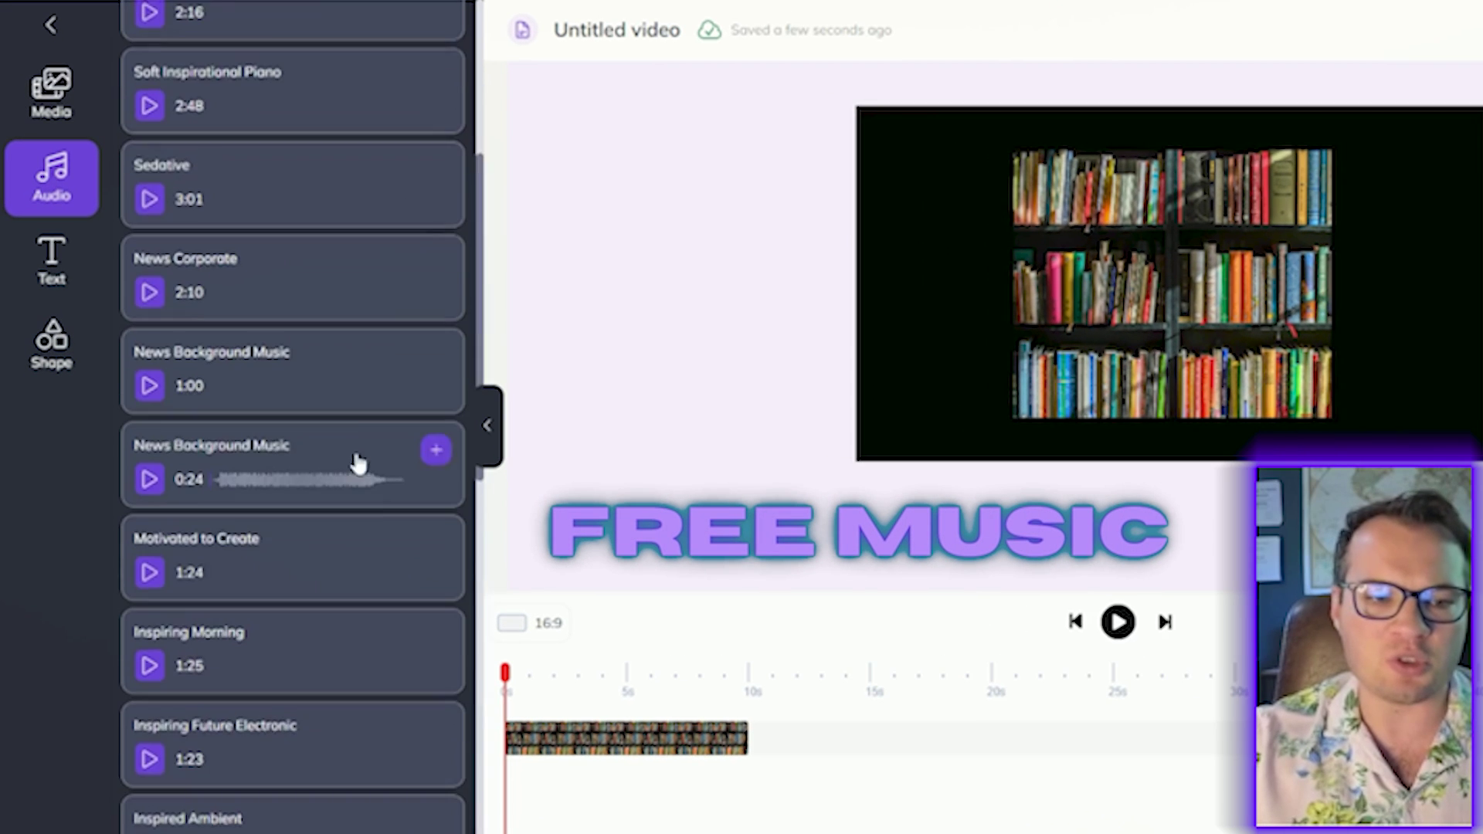
scroll(357, 462, "up", 8)
left_click(31, 104)
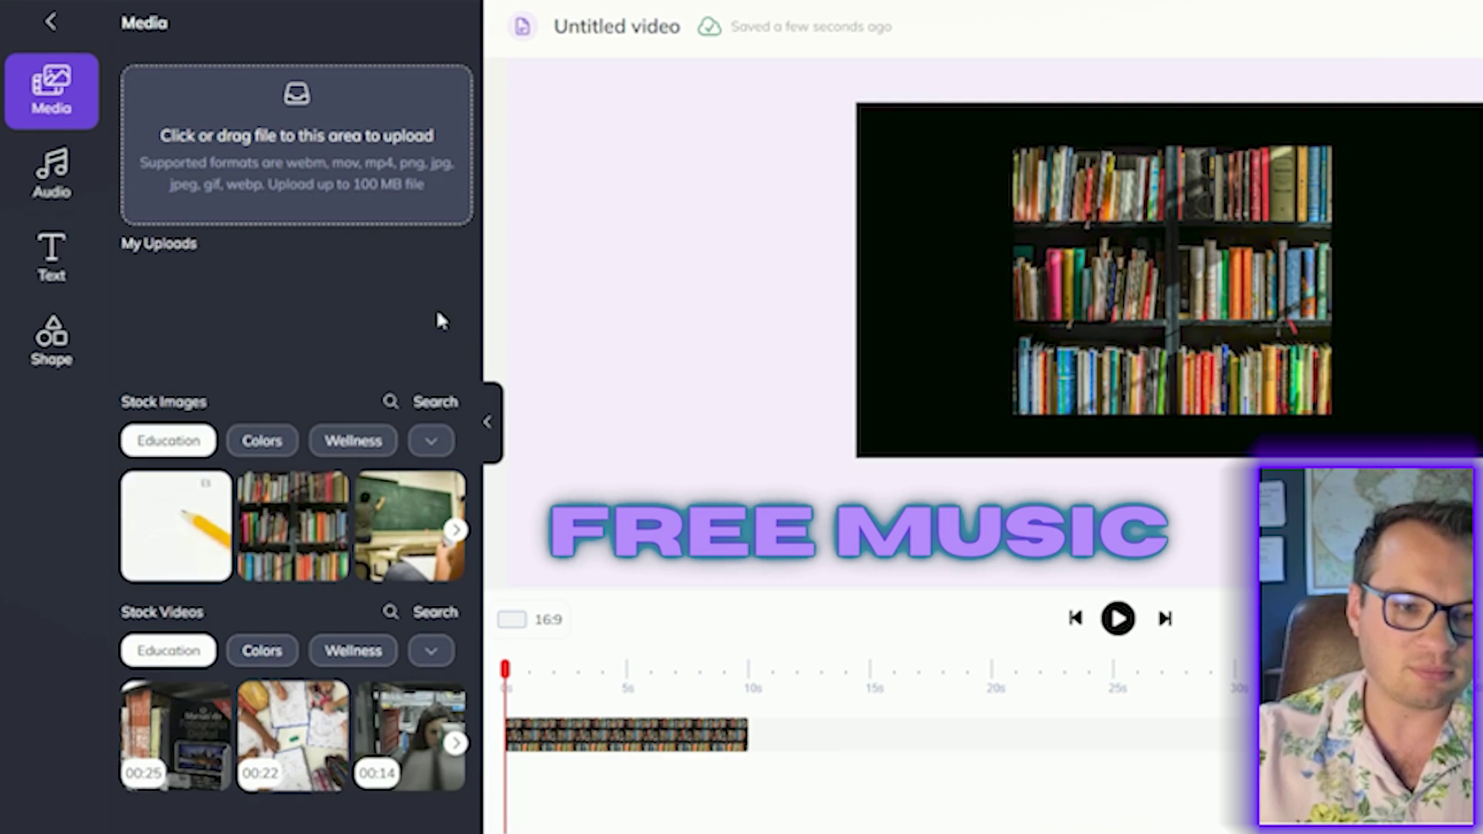
left_click(50, 255)
scroll(206, 499, "down", 4)
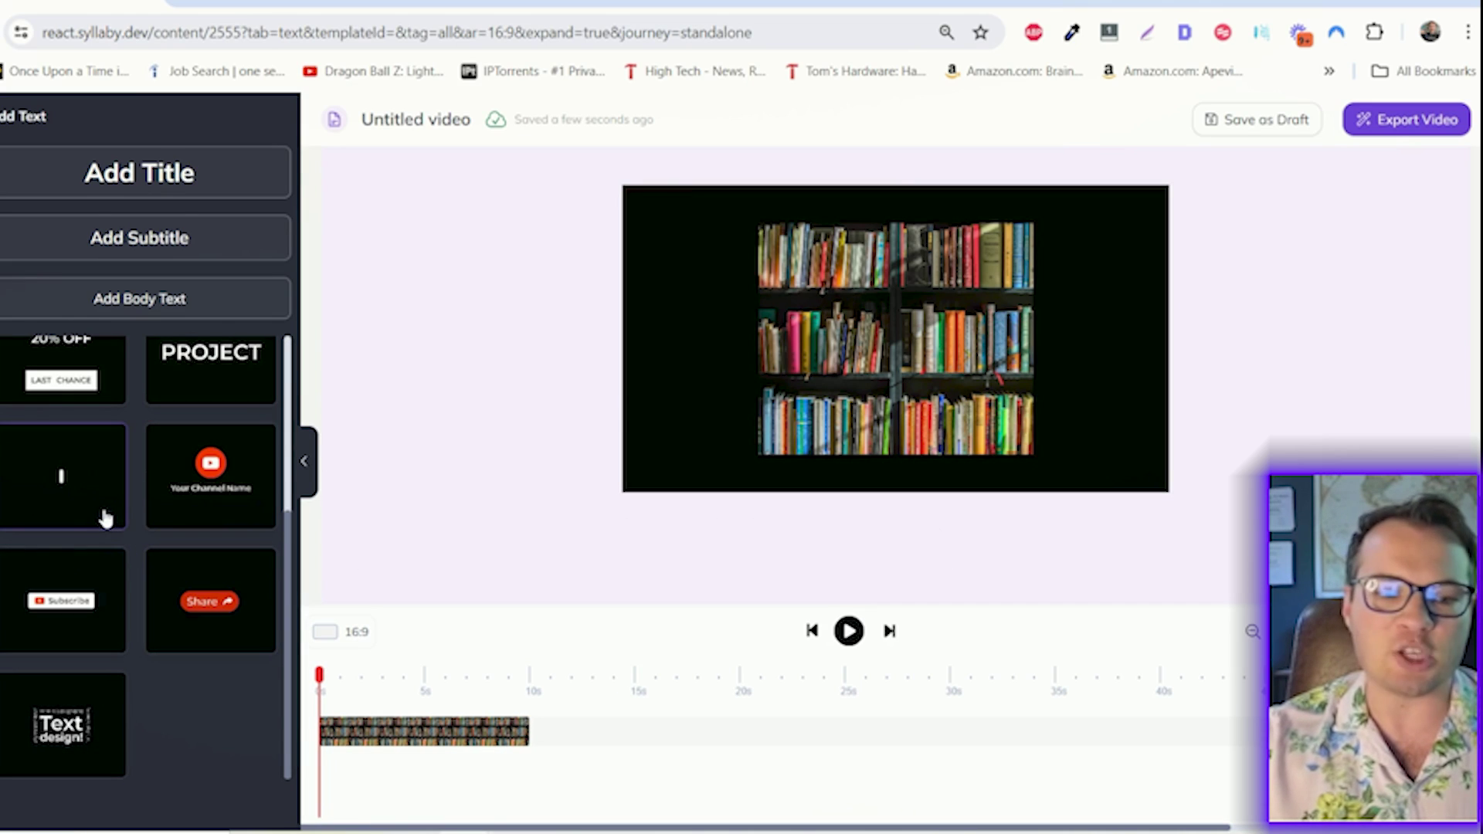
left_click(87, 506)
Make the bookshelf image fill the whole video background
left_click(846, 401)
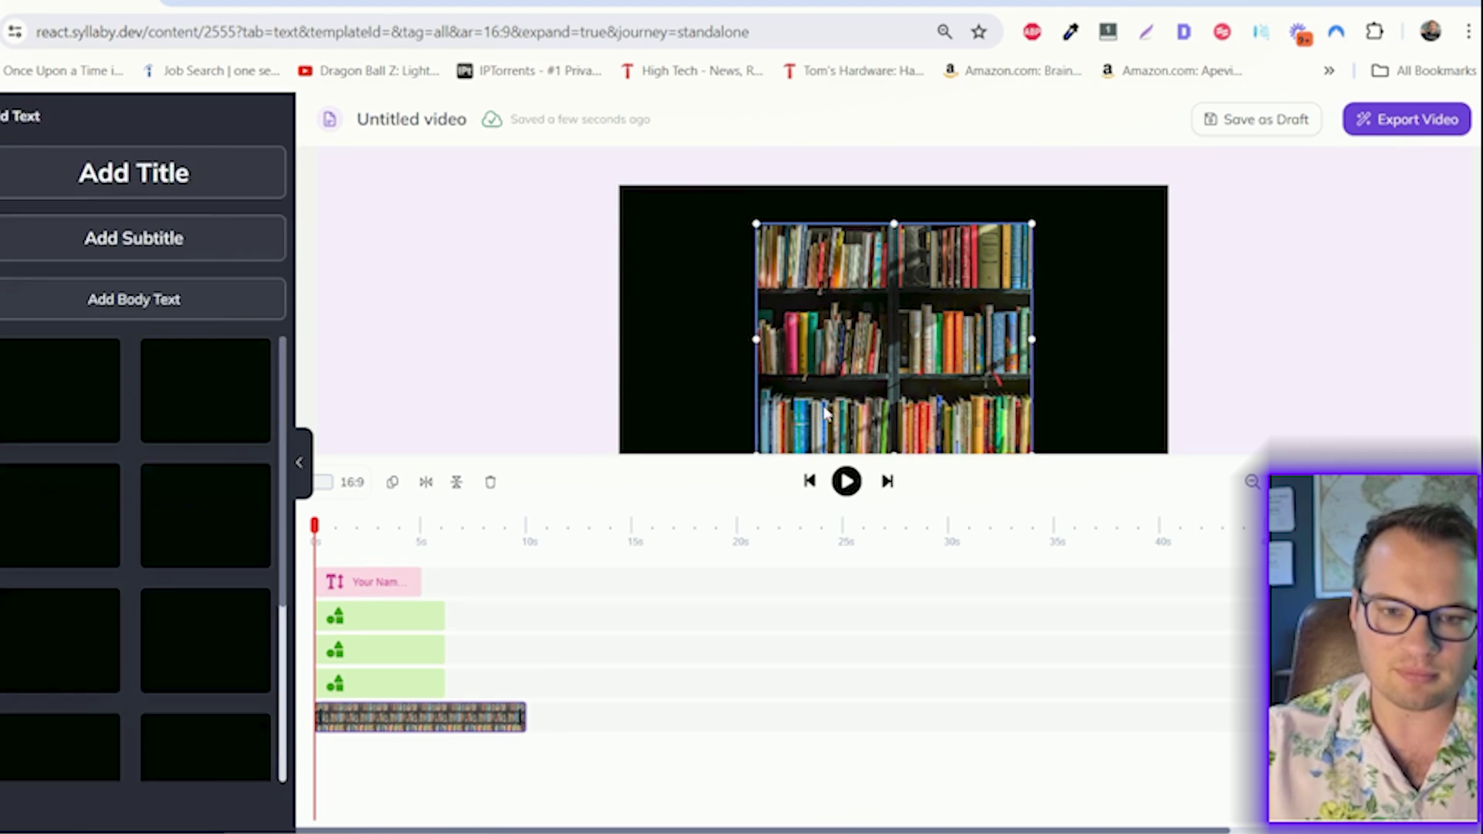
left_click(193, 462)
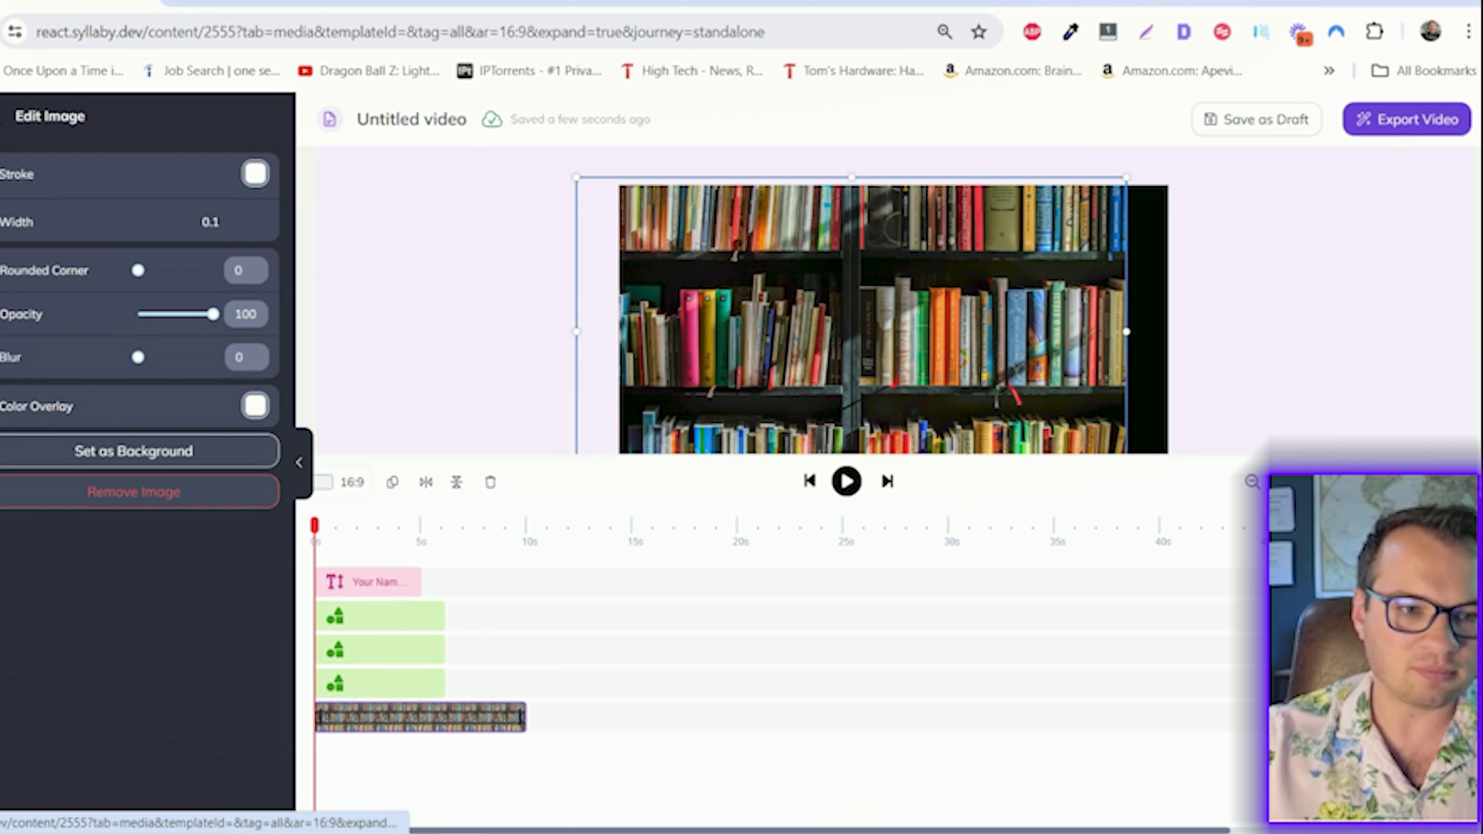
key("Escape")
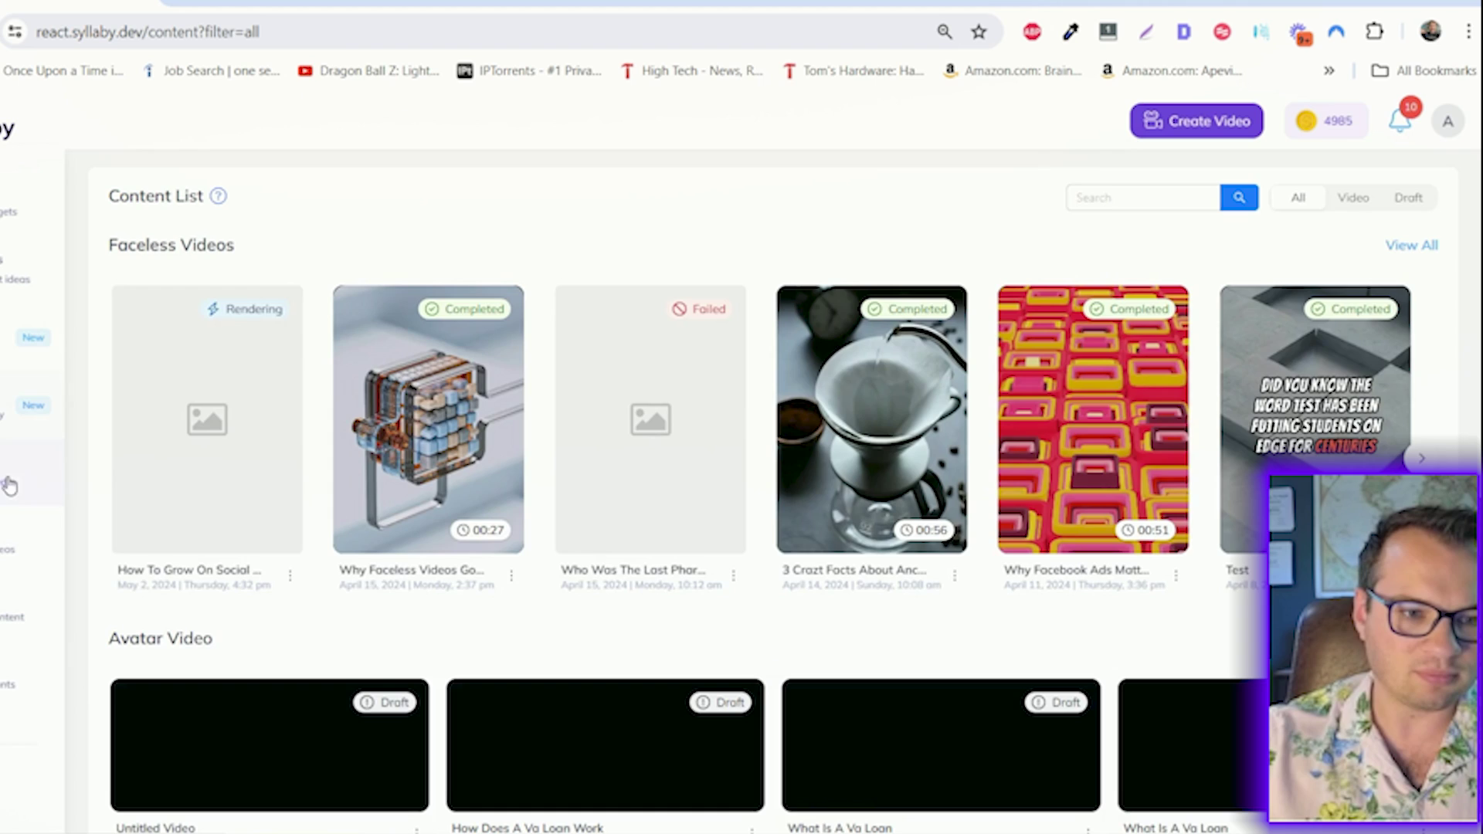
On the Publish page, check Connect Account, then preview the viral faceless video
left_click(8, 483)
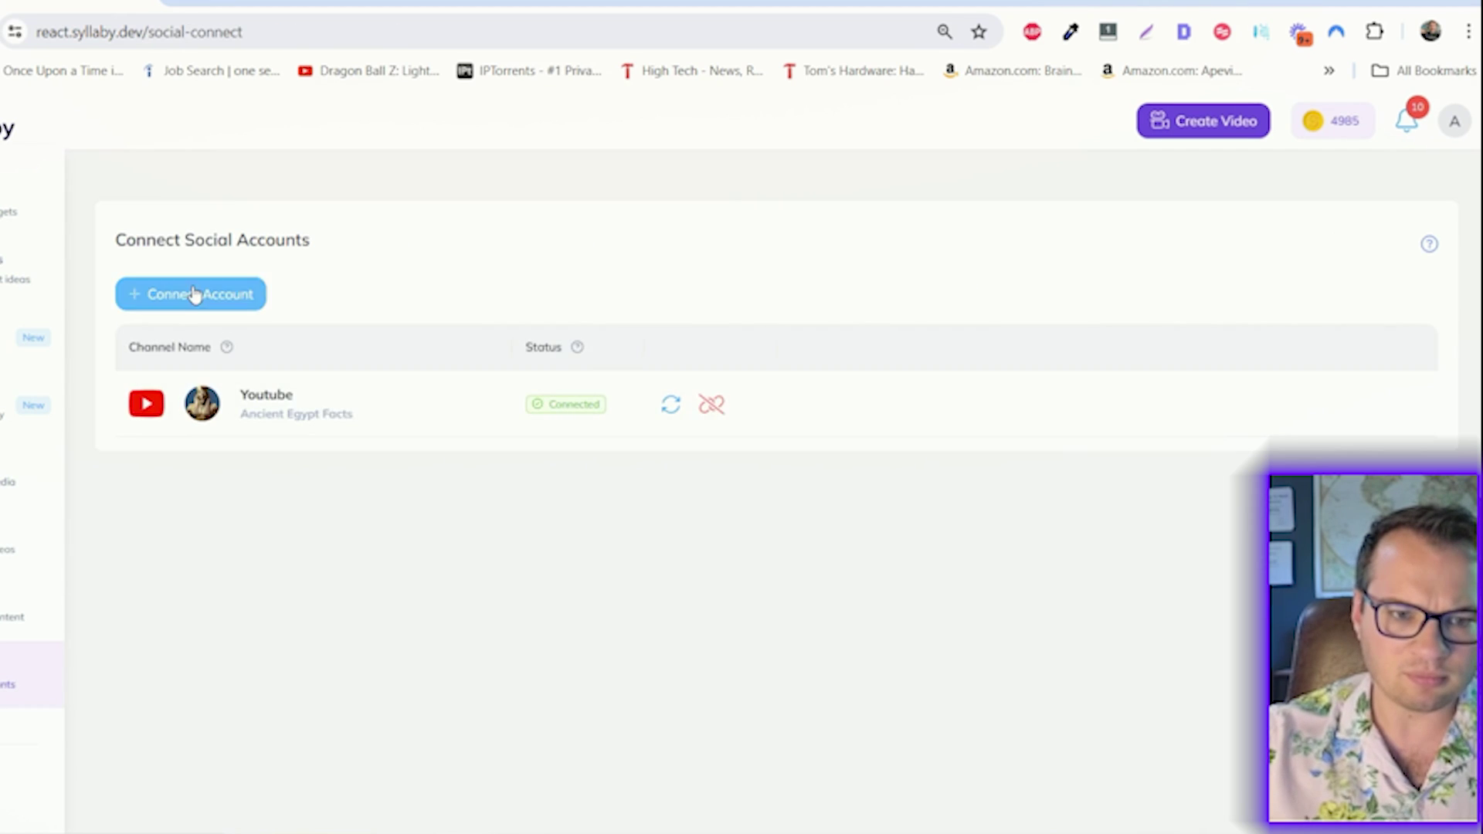
left_click(192, 295)
left_click(982, 199)
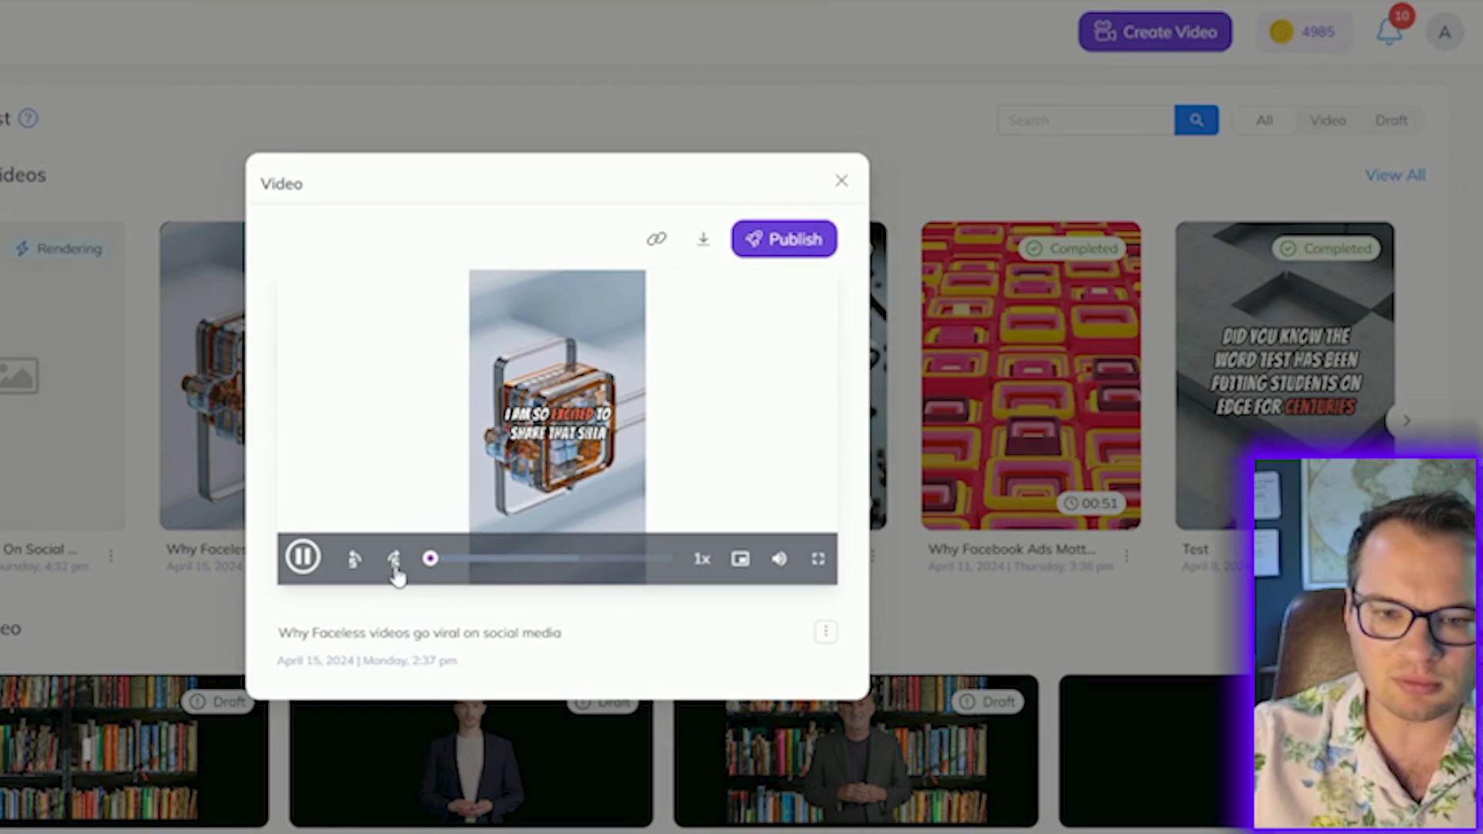
mouse_move(710, 564)
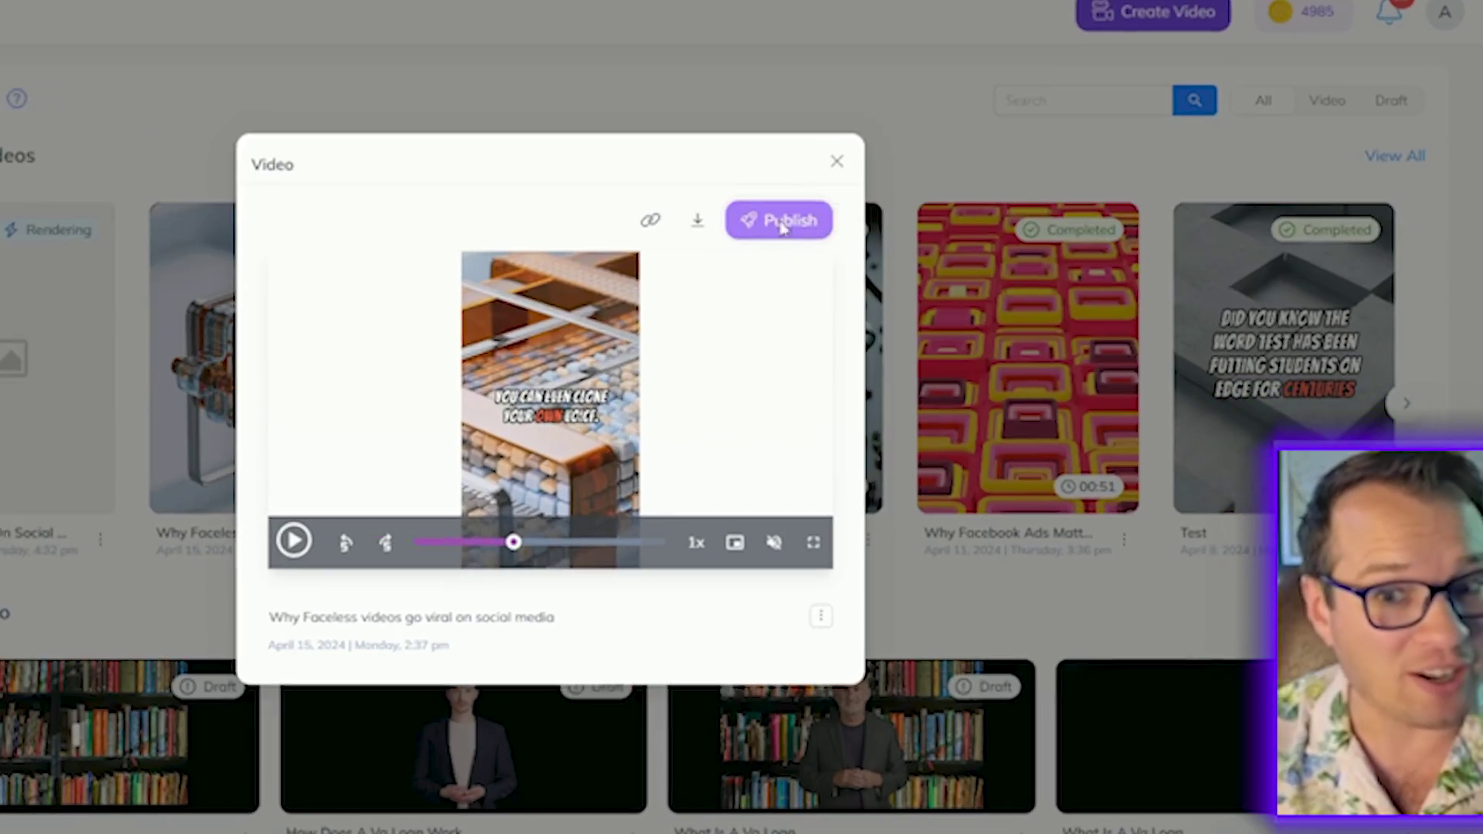
Start a post for the video with an AI-suggested description, customized per network
left_click(876, 302)
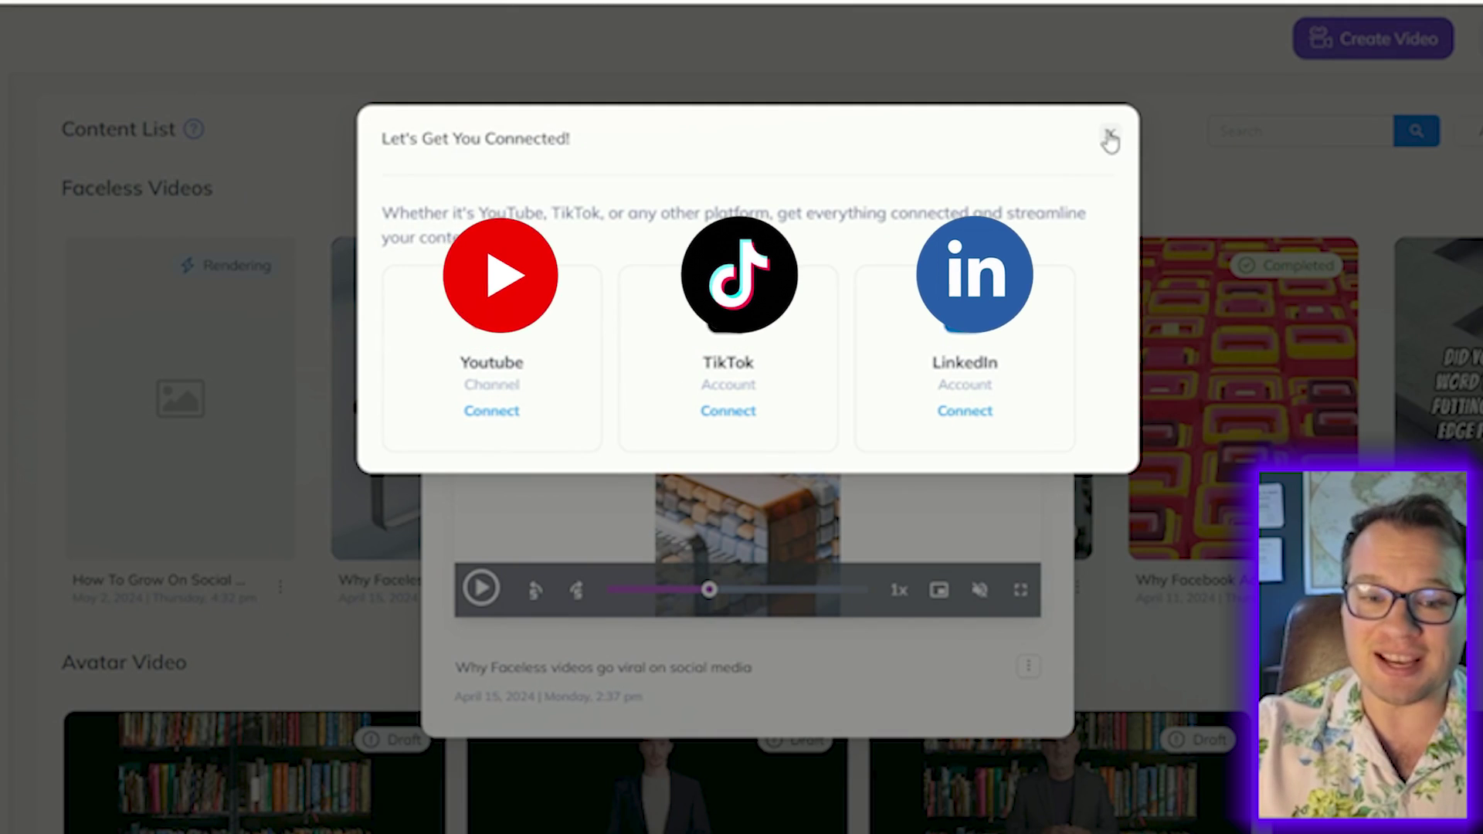
left_click(1111, 140)
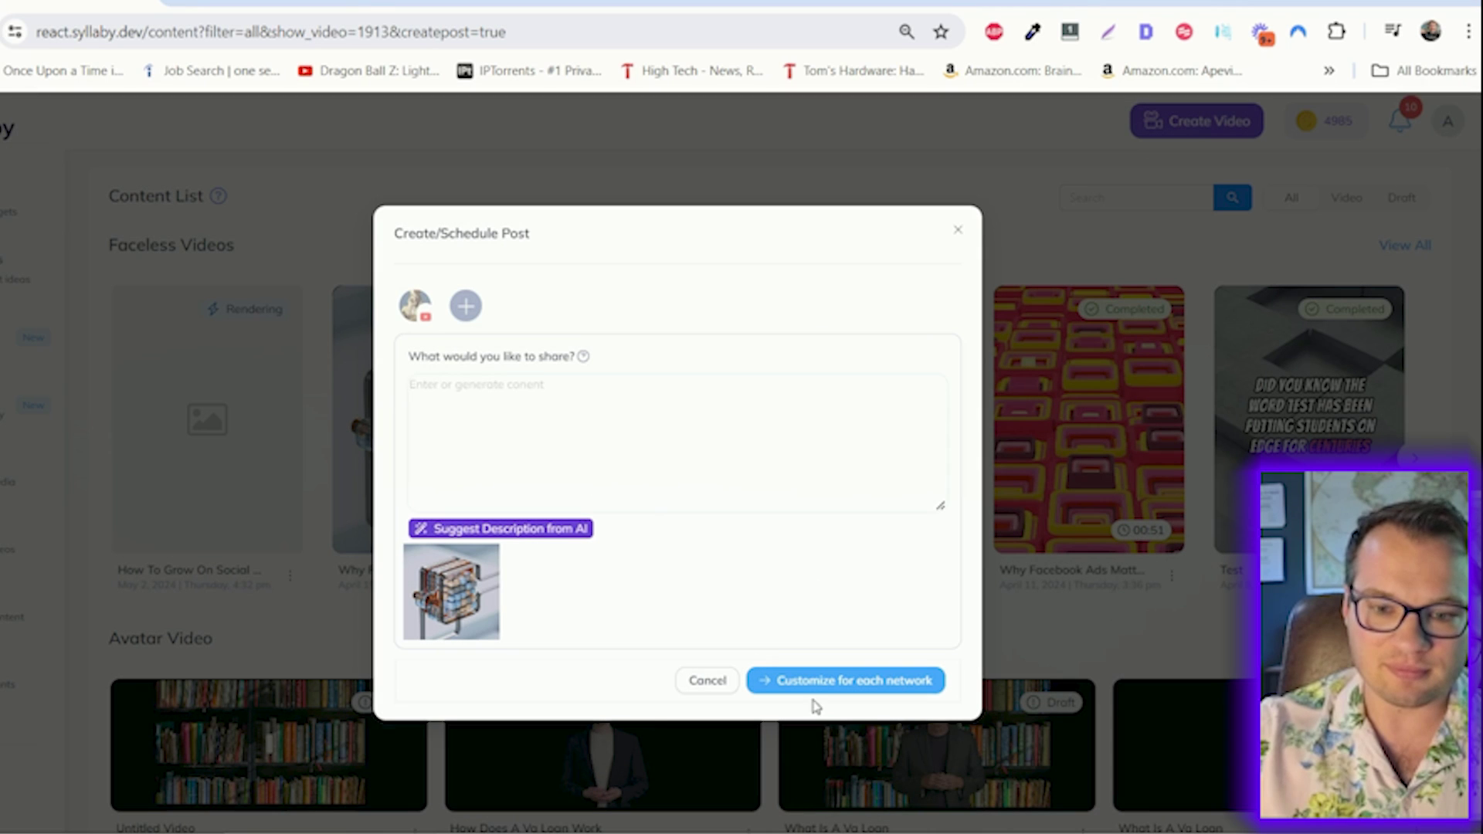
left_click(510, 529)
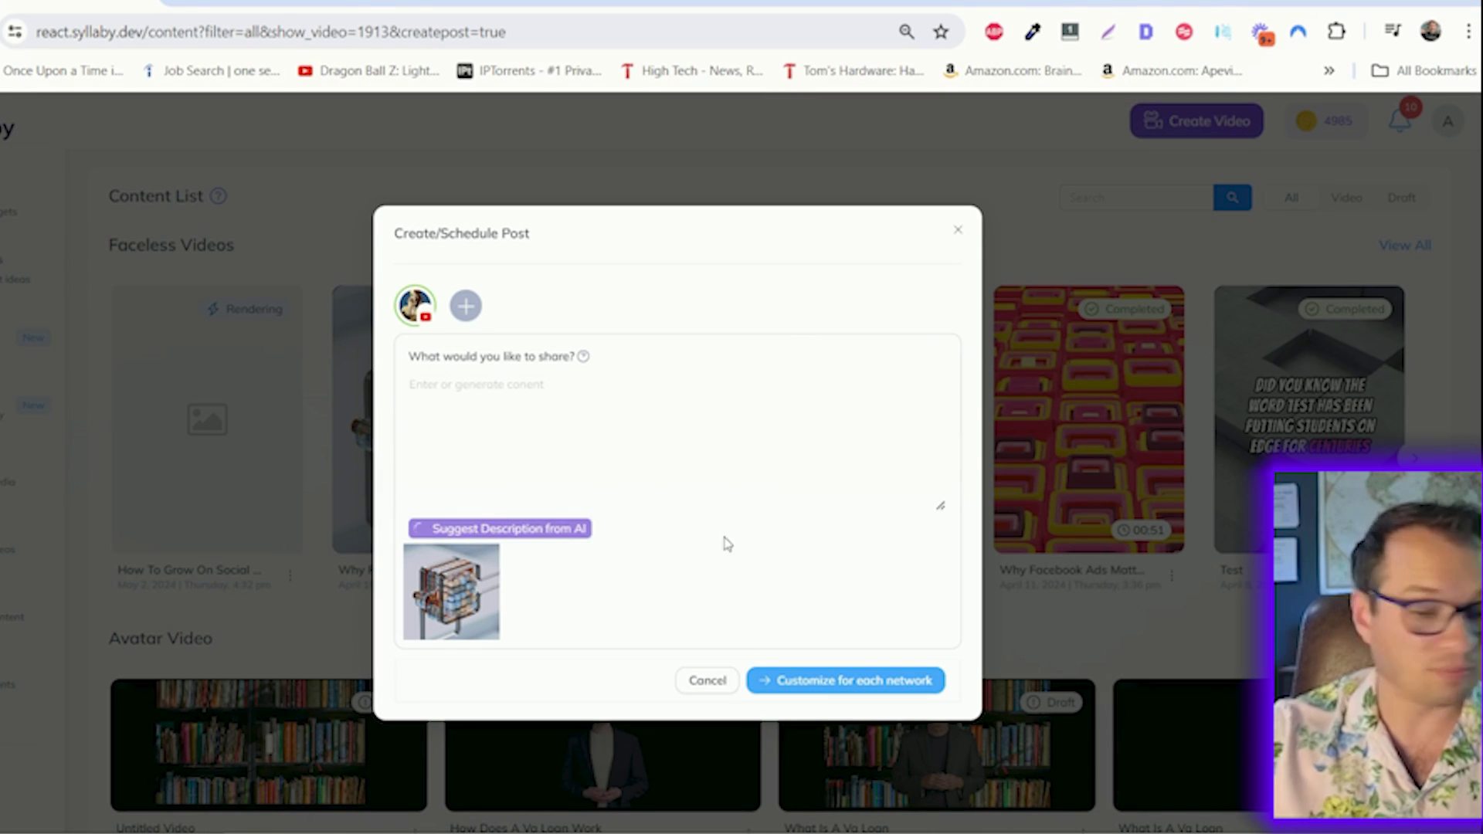
left_click(865, 682)
Turn on scheduling for the YouTube post and set its date to 24 May 2024
left_click(420, 392)
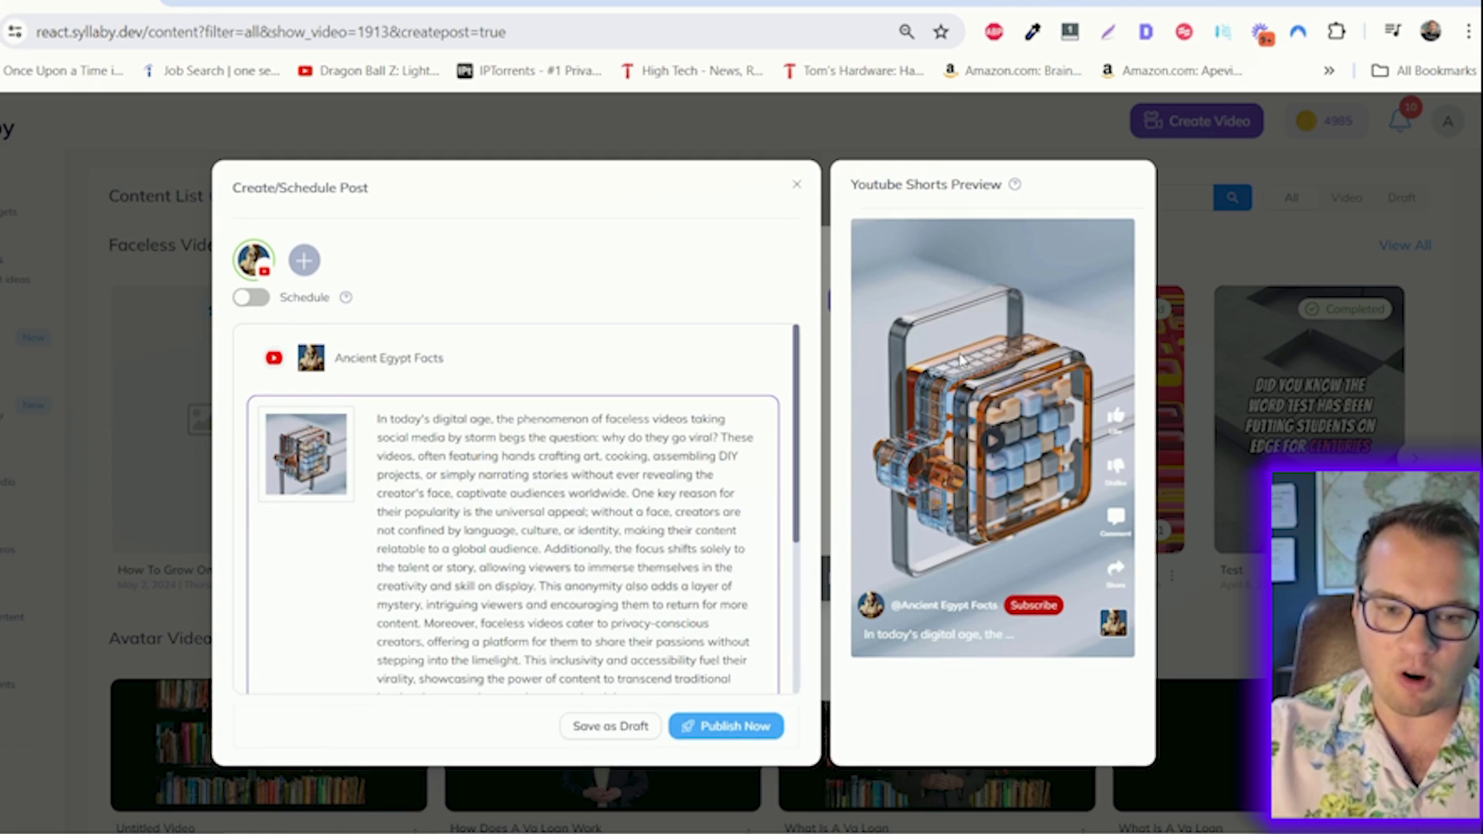
scroll(781, 475, "down", 1)
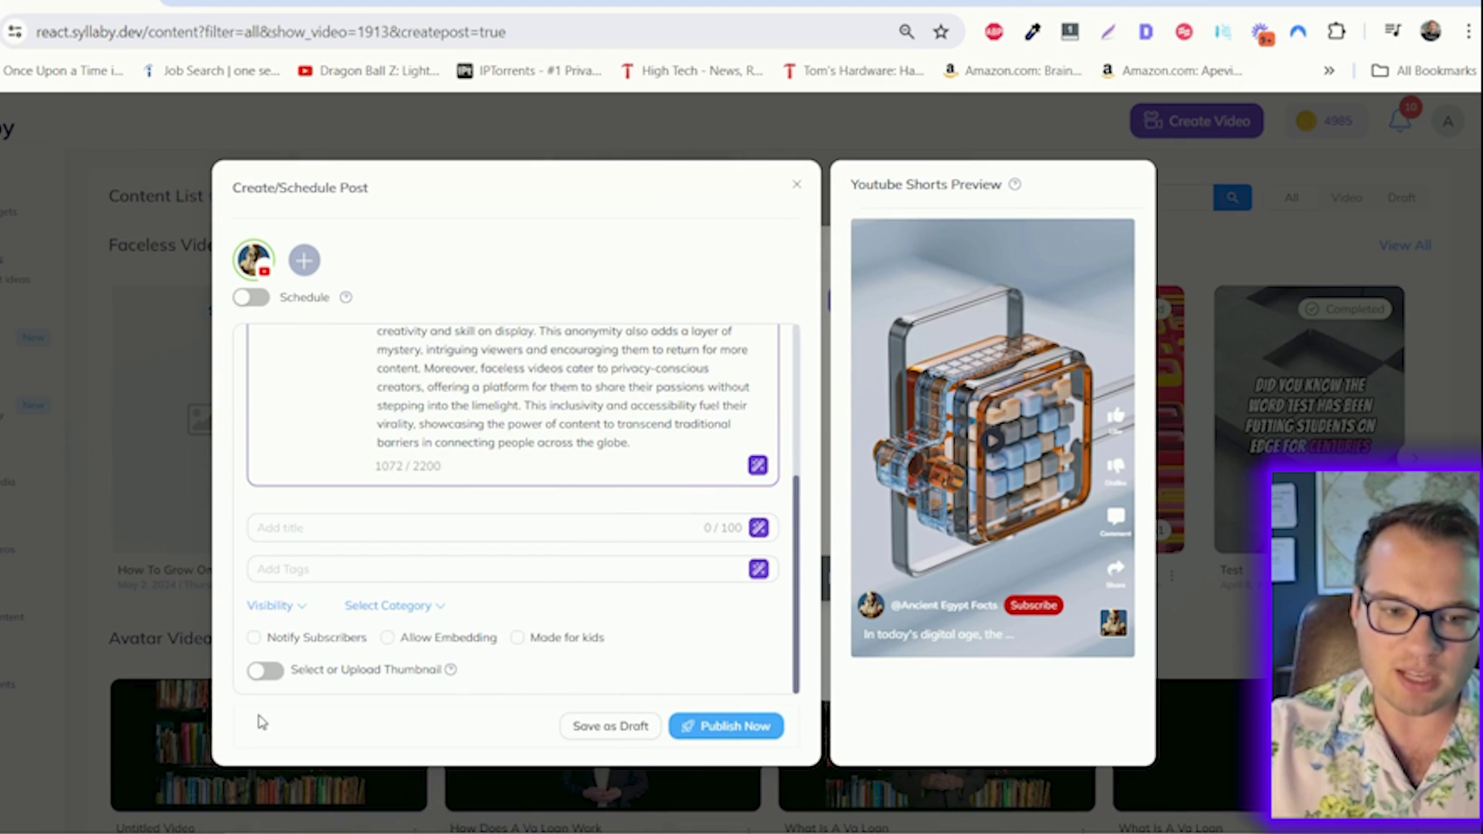
scroll(698, 708, "down", 4)
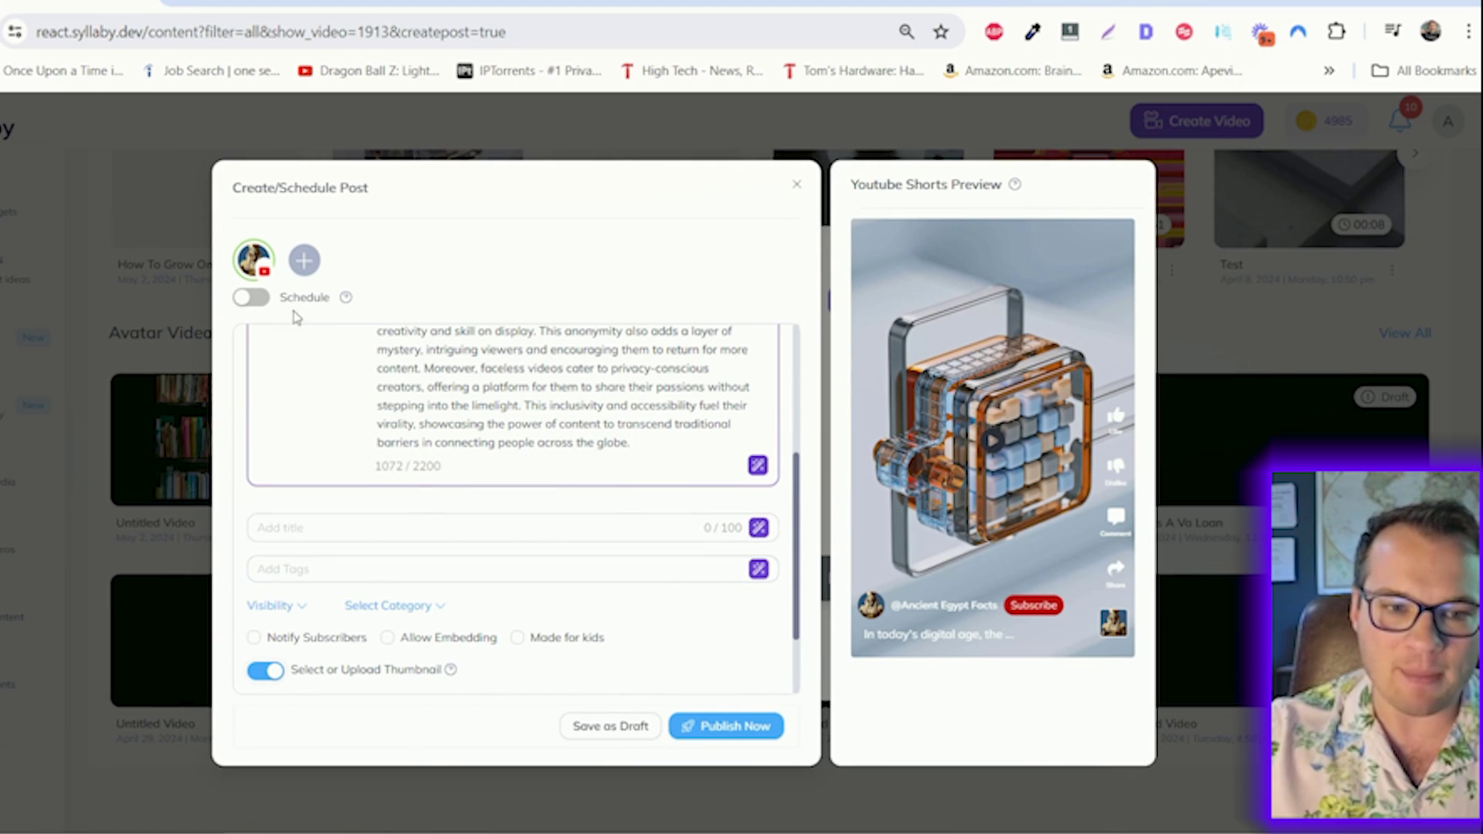
left_click(252, 298)
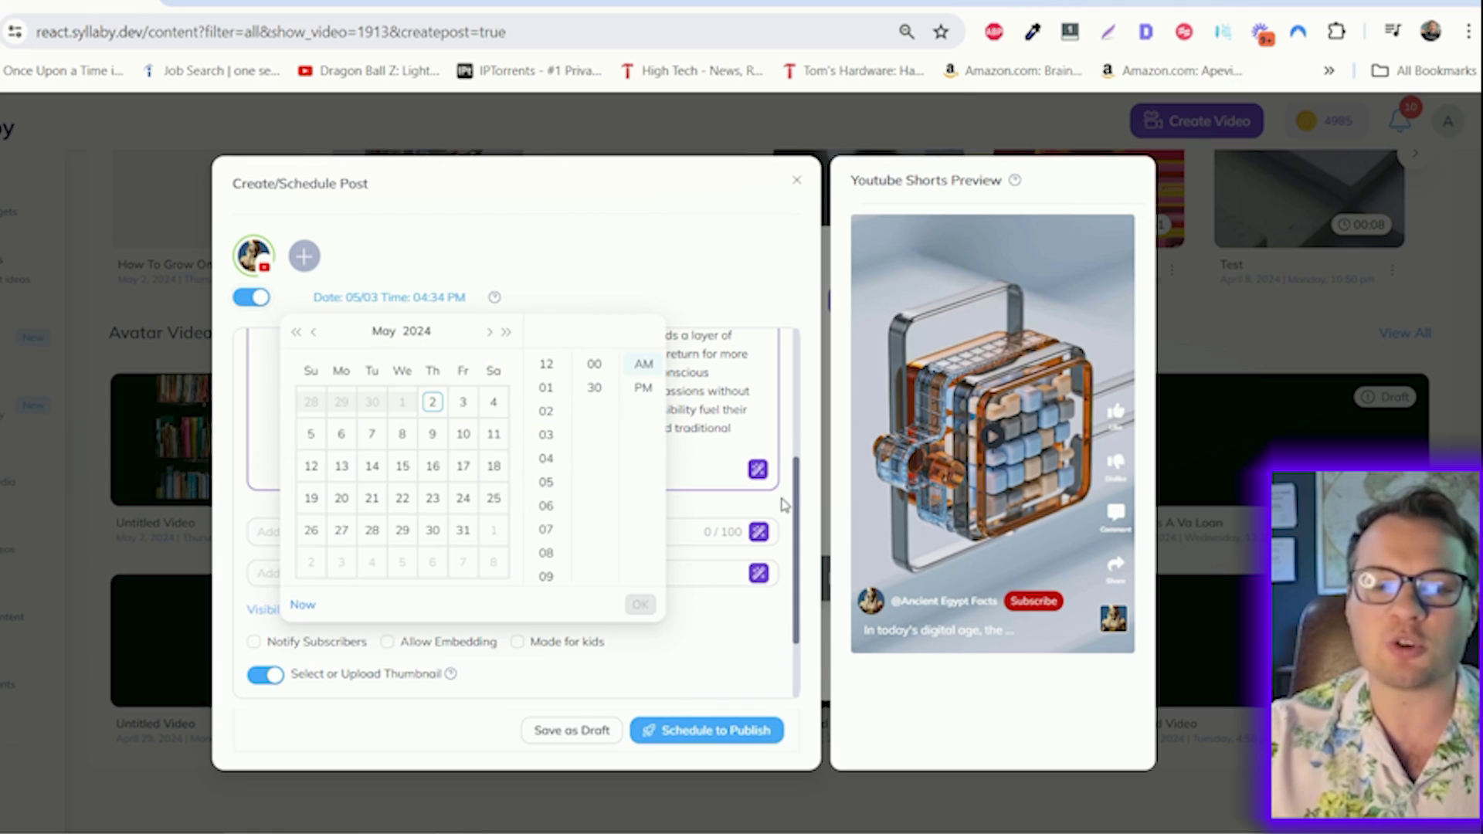
left_click(461, 507)
scroll(546, 486, "down", 3)
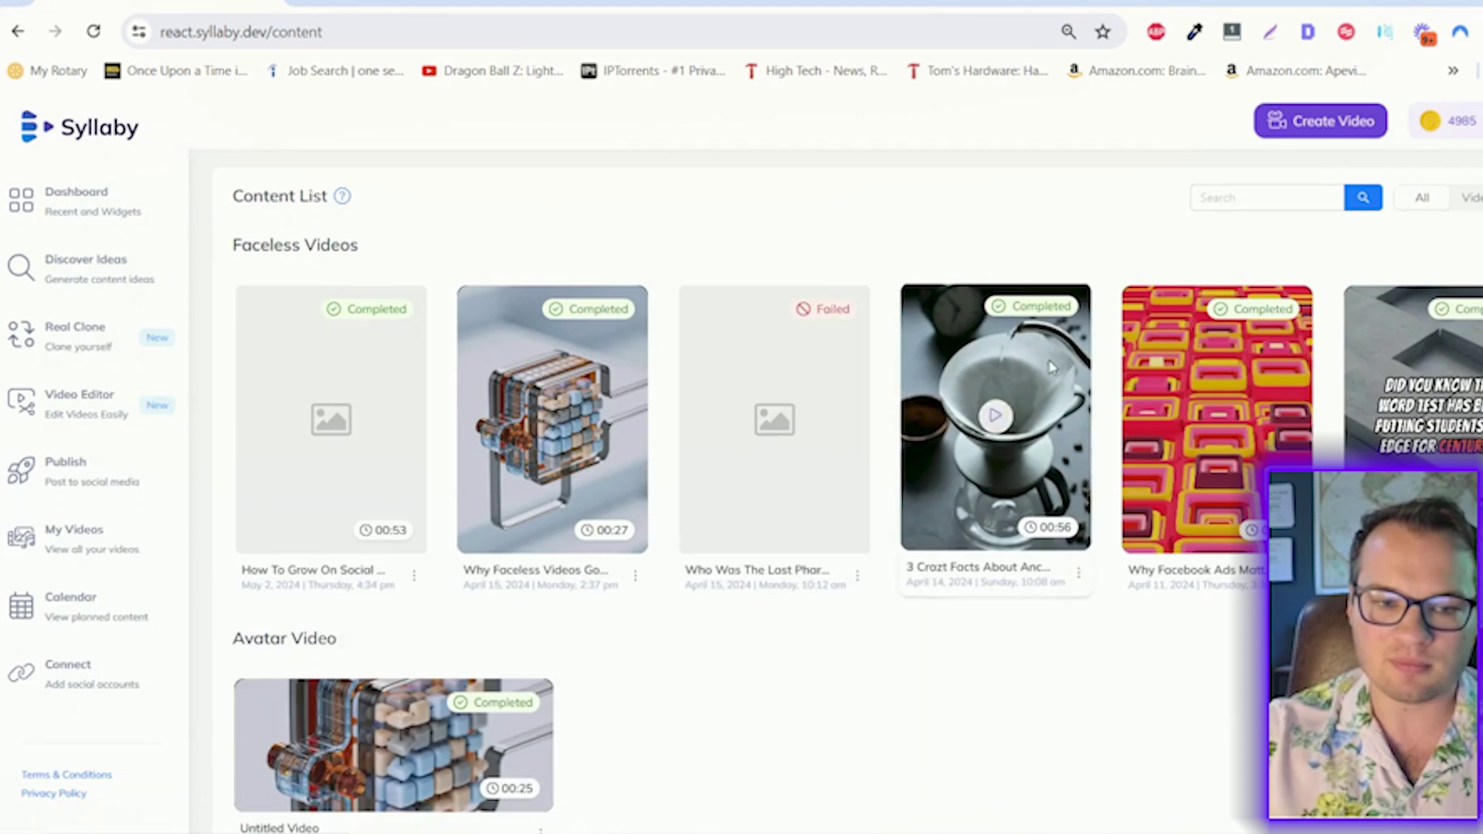
Open the May 2024 calendar and preview the Apr 29 11:30 PM and Apr 30 11:43 AM YouTube posts
left_click(68, 610)
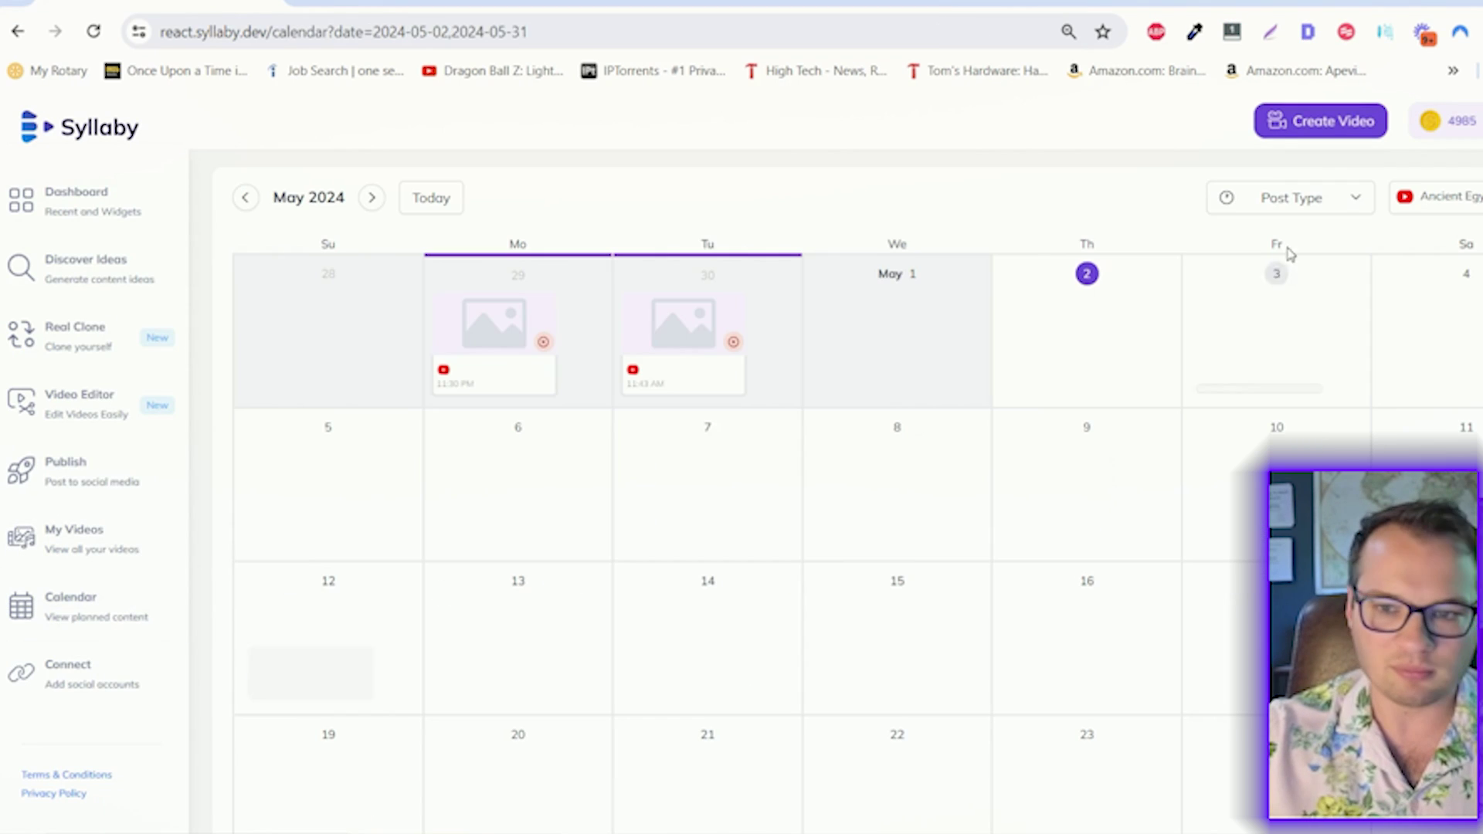
left_click(483, 344)
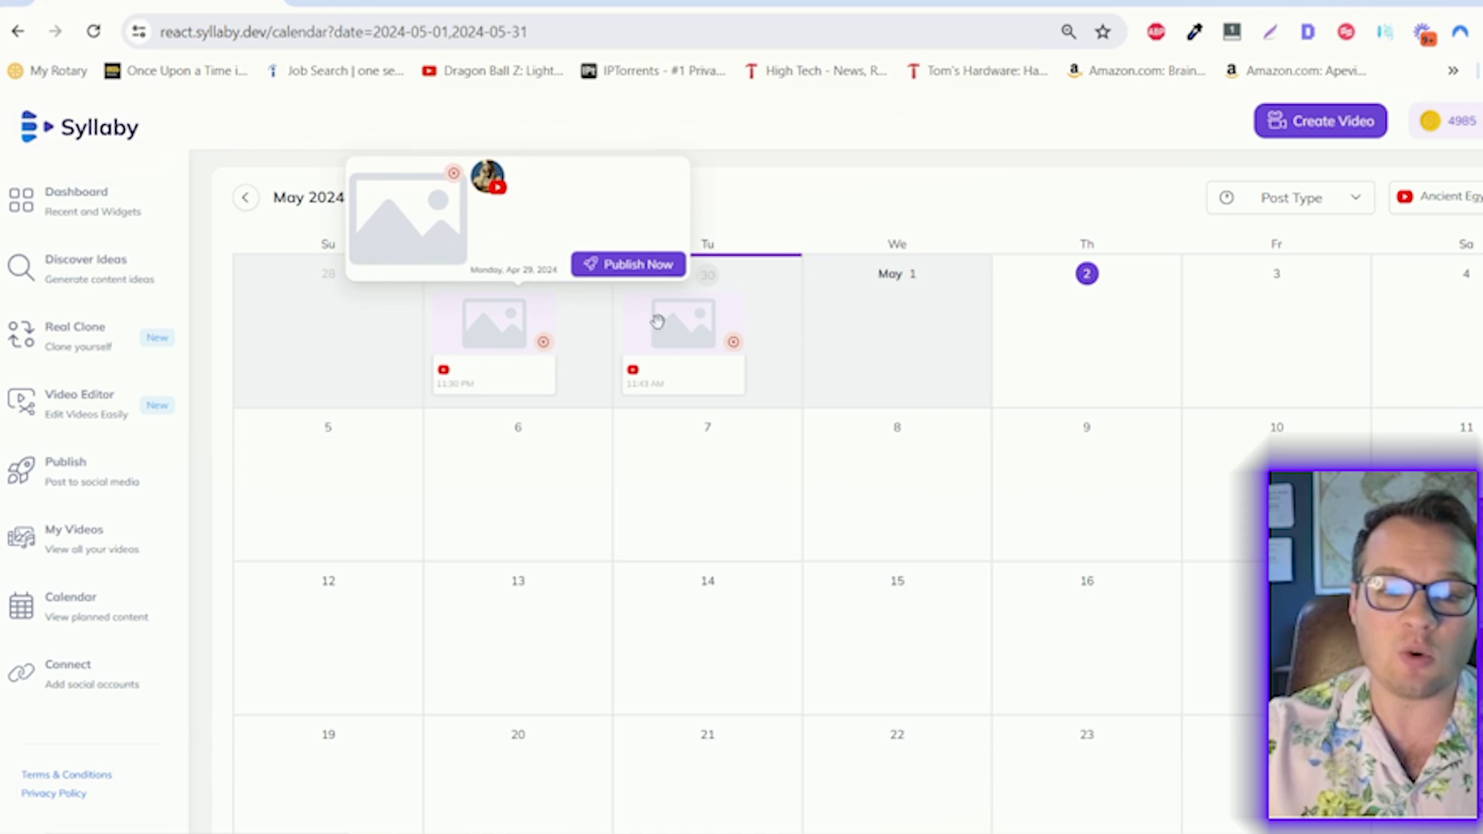
left_click(657, 321)
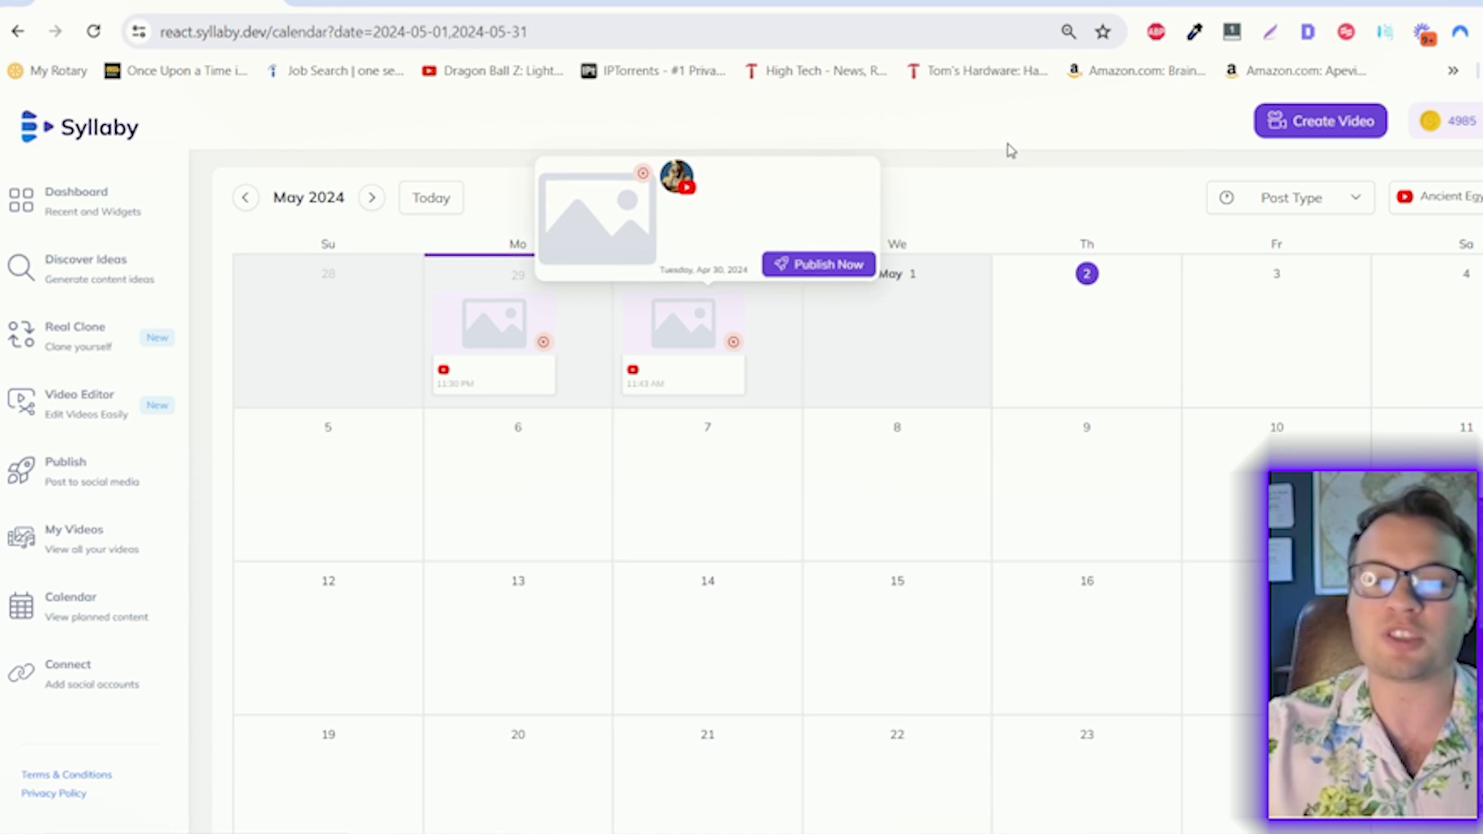